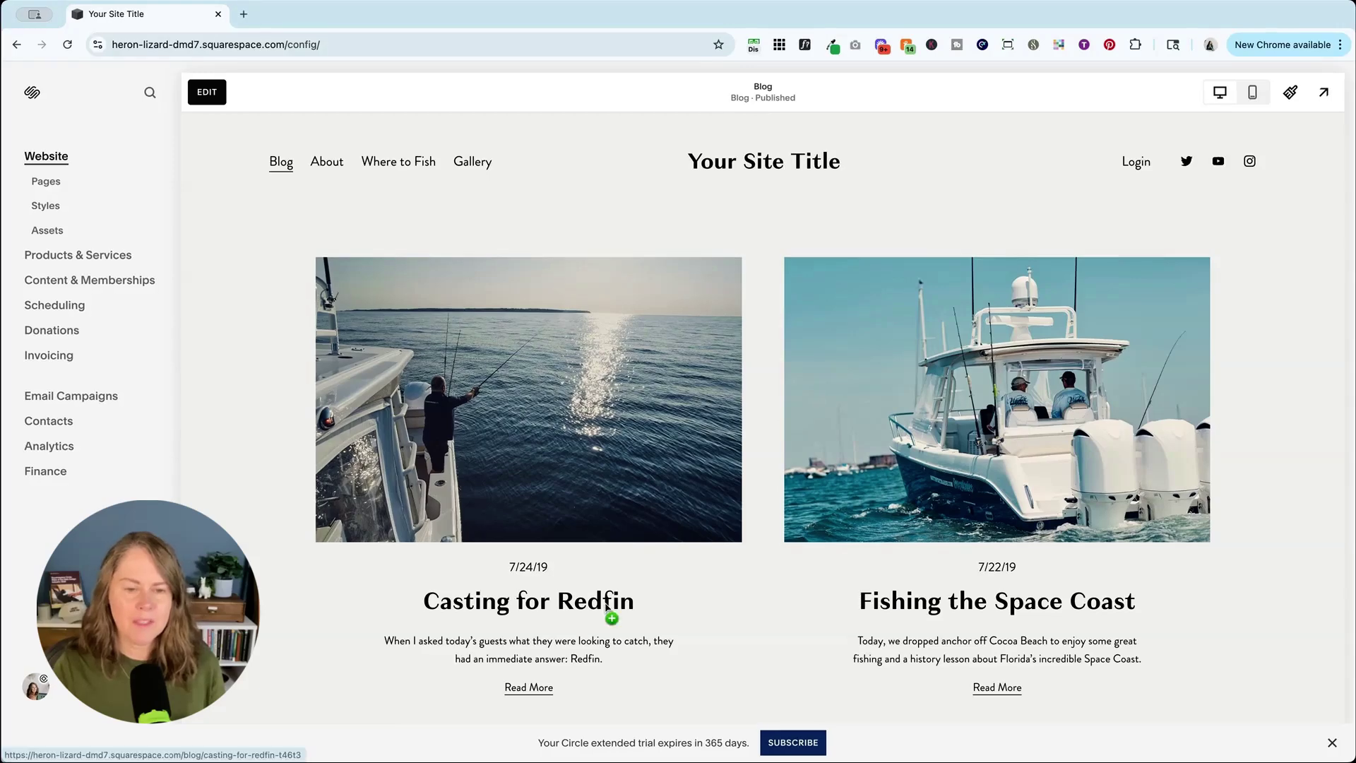
- Look over the blog's post grid and the page of the Casting for Redfin post
{"action": "scroll", "coordinate": [542, 608], "scroll_direction": "down", "scroll_amount": 1}
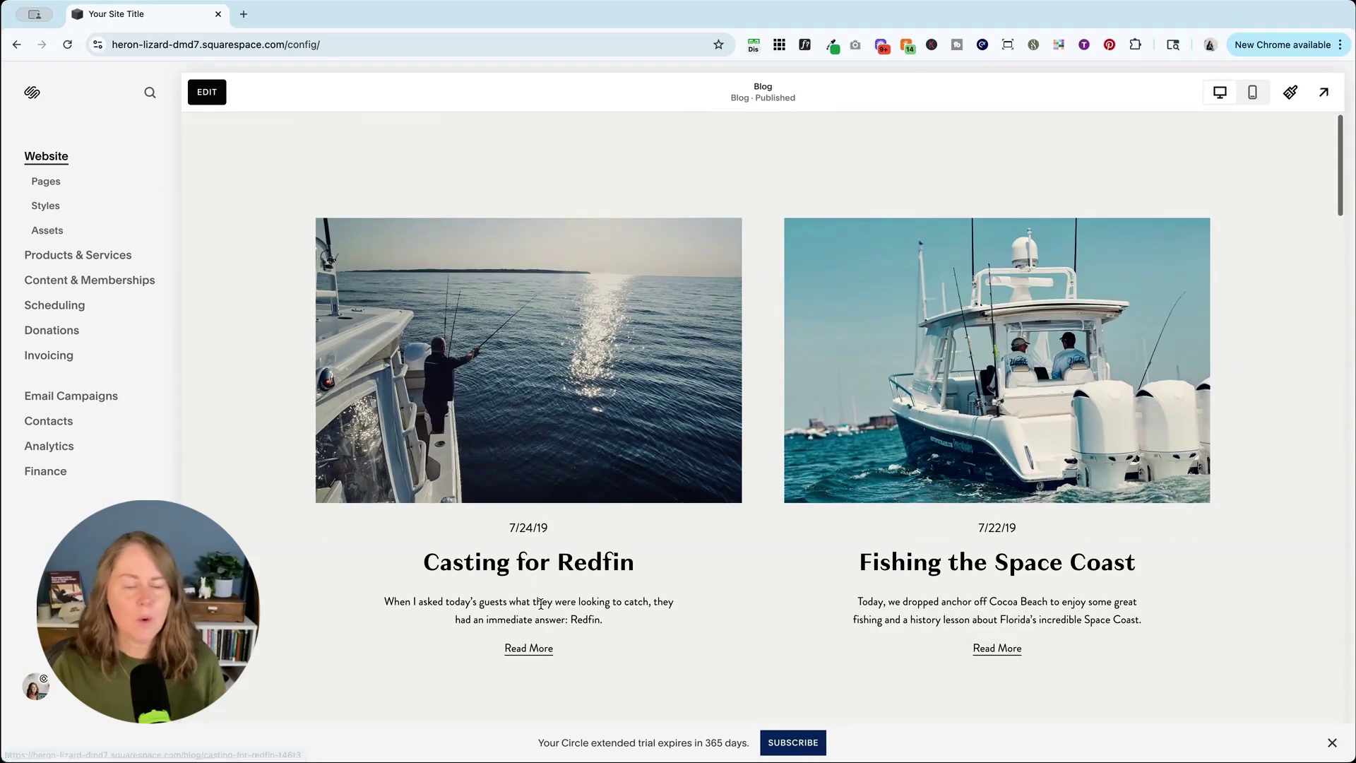
{"action": "scroll", "coordinate": [541, 609], "scroll_direction": "up", "scroll_amount": 1}
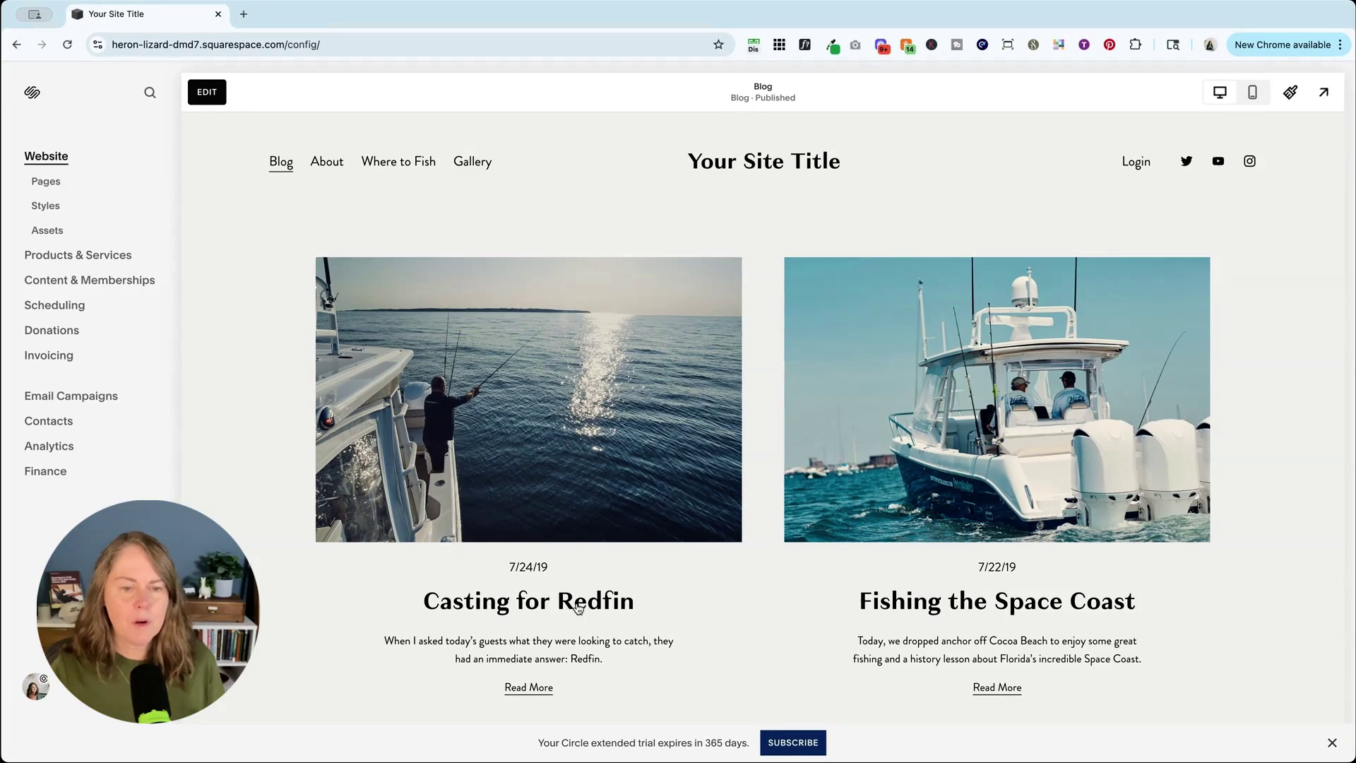
{"action": "left_click", "coordinate": [669, 605]}
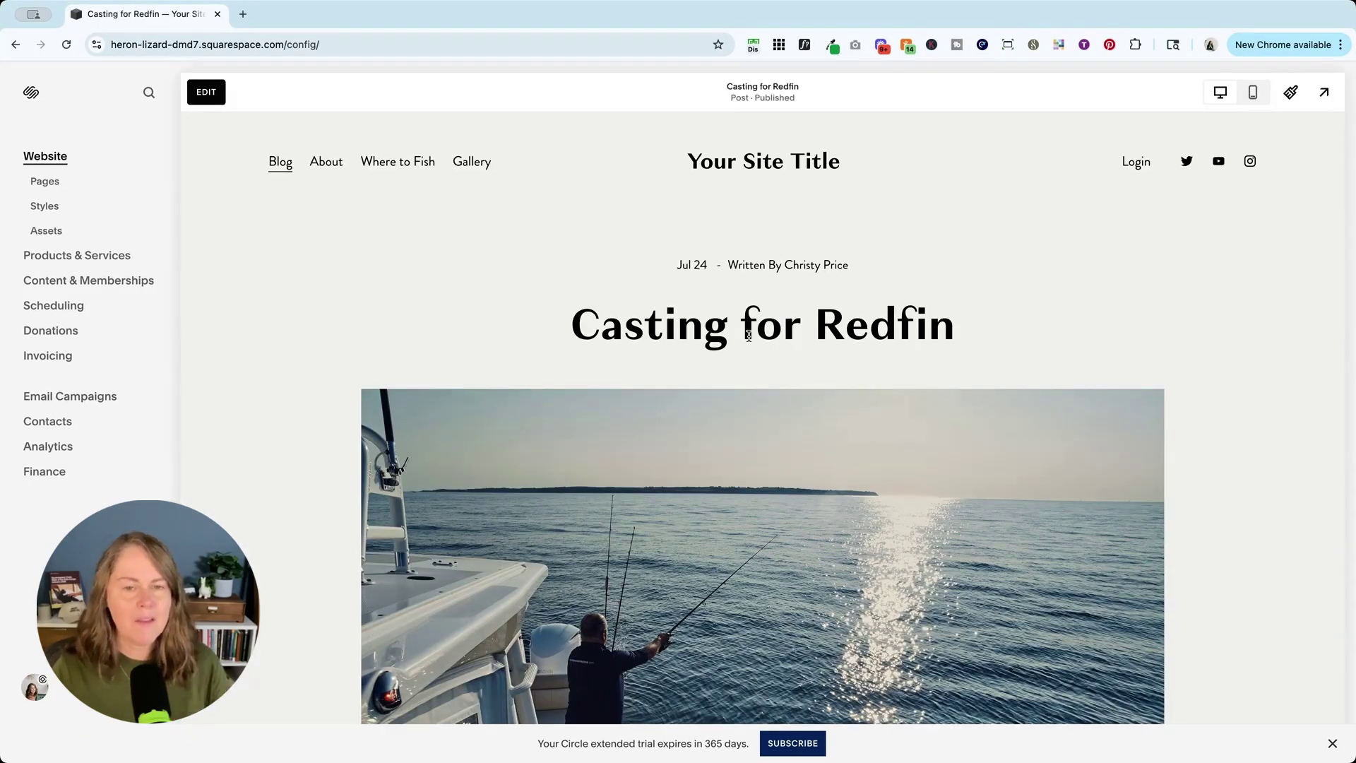
{"action": "left_click", "coordinate": [280, 164]}
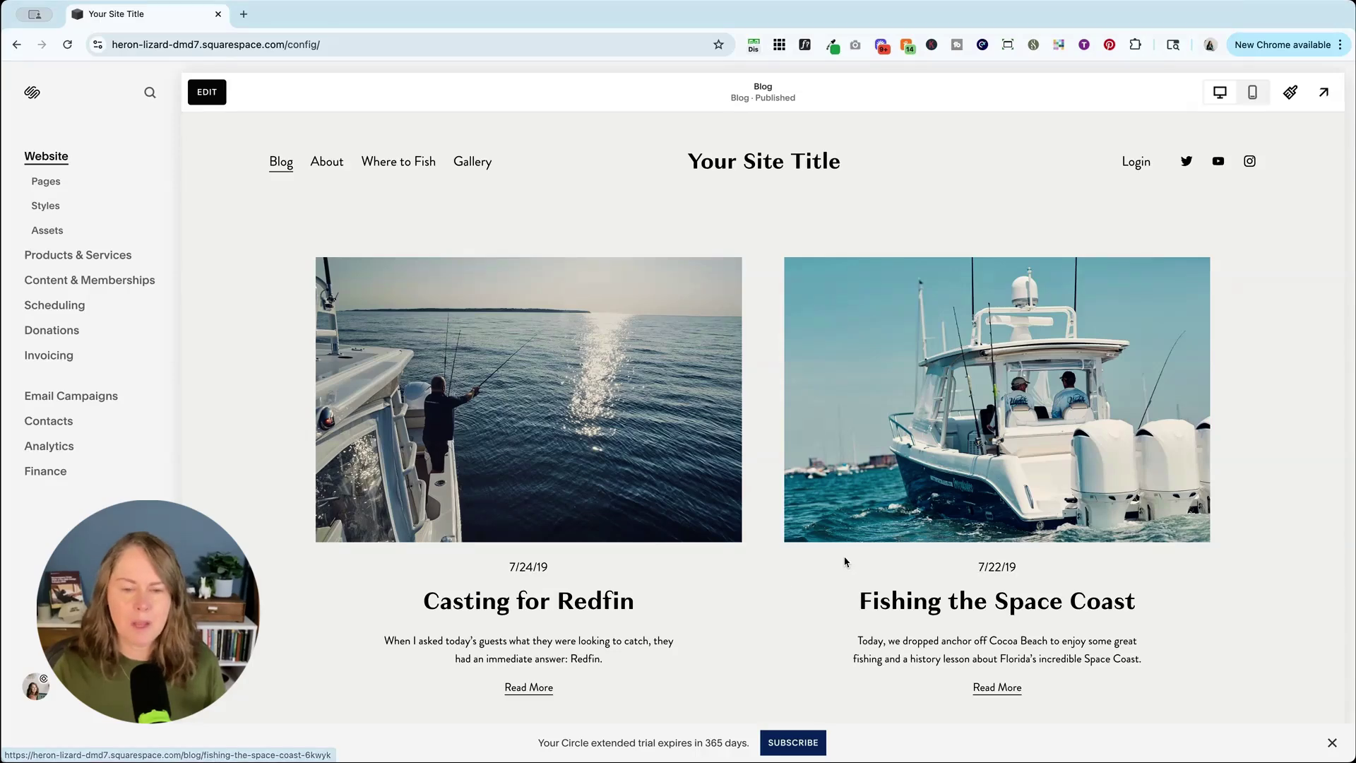
{"action": "scroll", "coordinate": [845, 562], "scroll_direction": "down", "scroll_amount": 1}
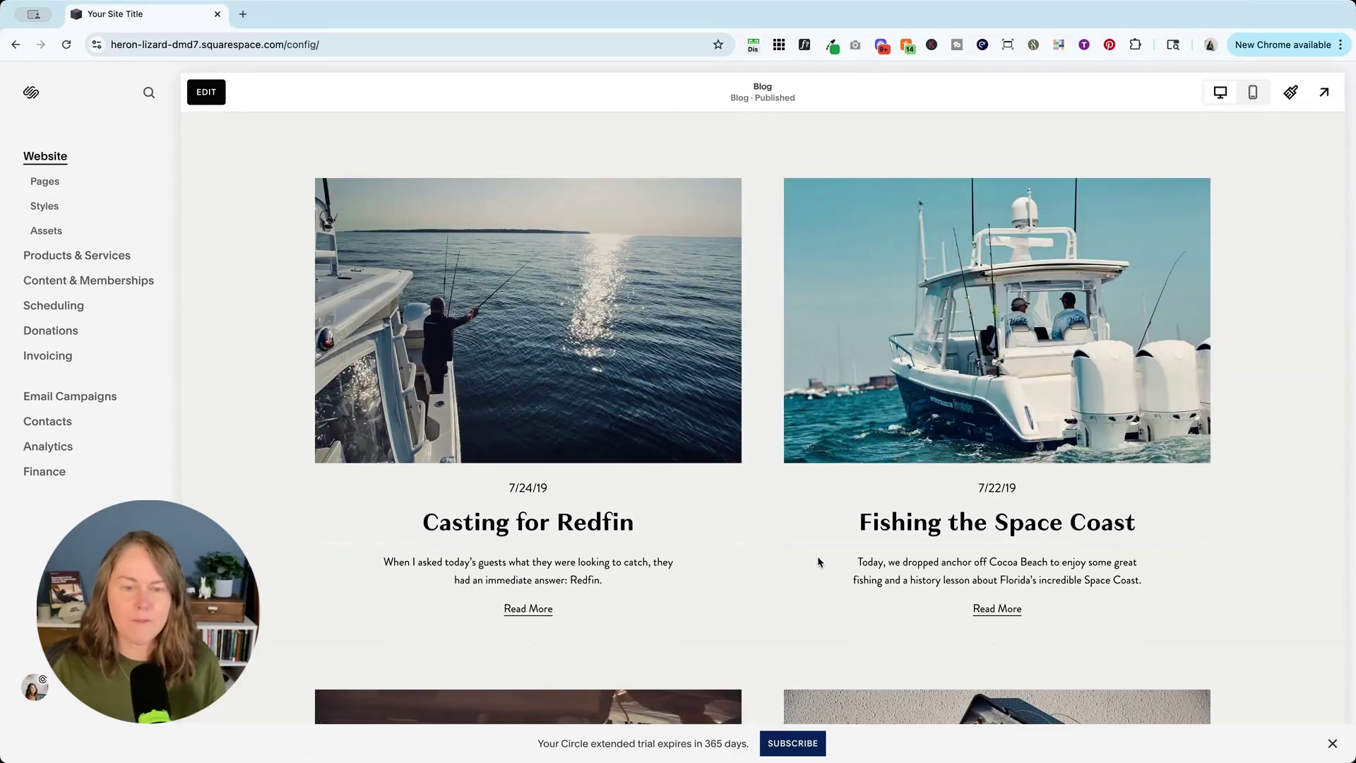
{"action": "scroll", "coordinate": [819, 562], "scroll_direction": "up", "scroll_amount": 1}
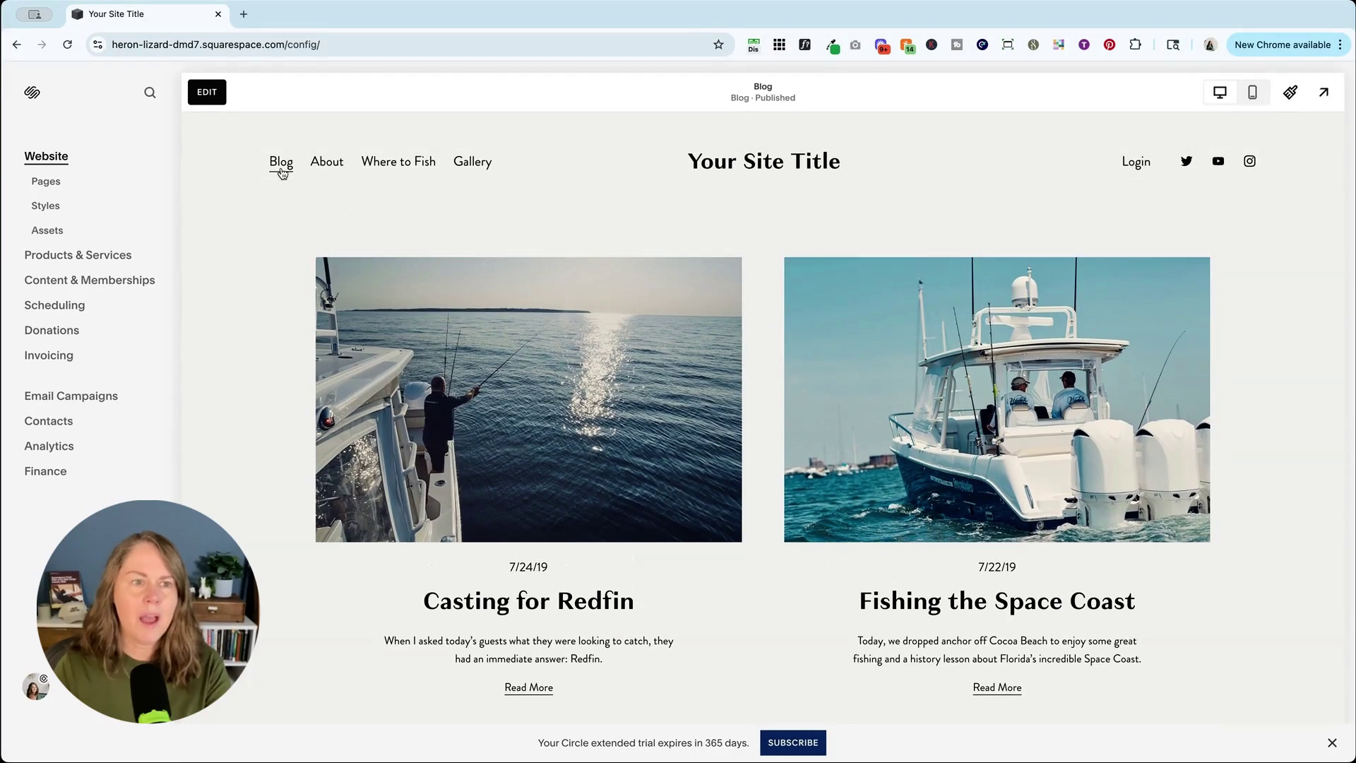
{"action": "scroll", "coordinate": [527, 496], "scroll_direction": "down", "scroll_amount": 20}
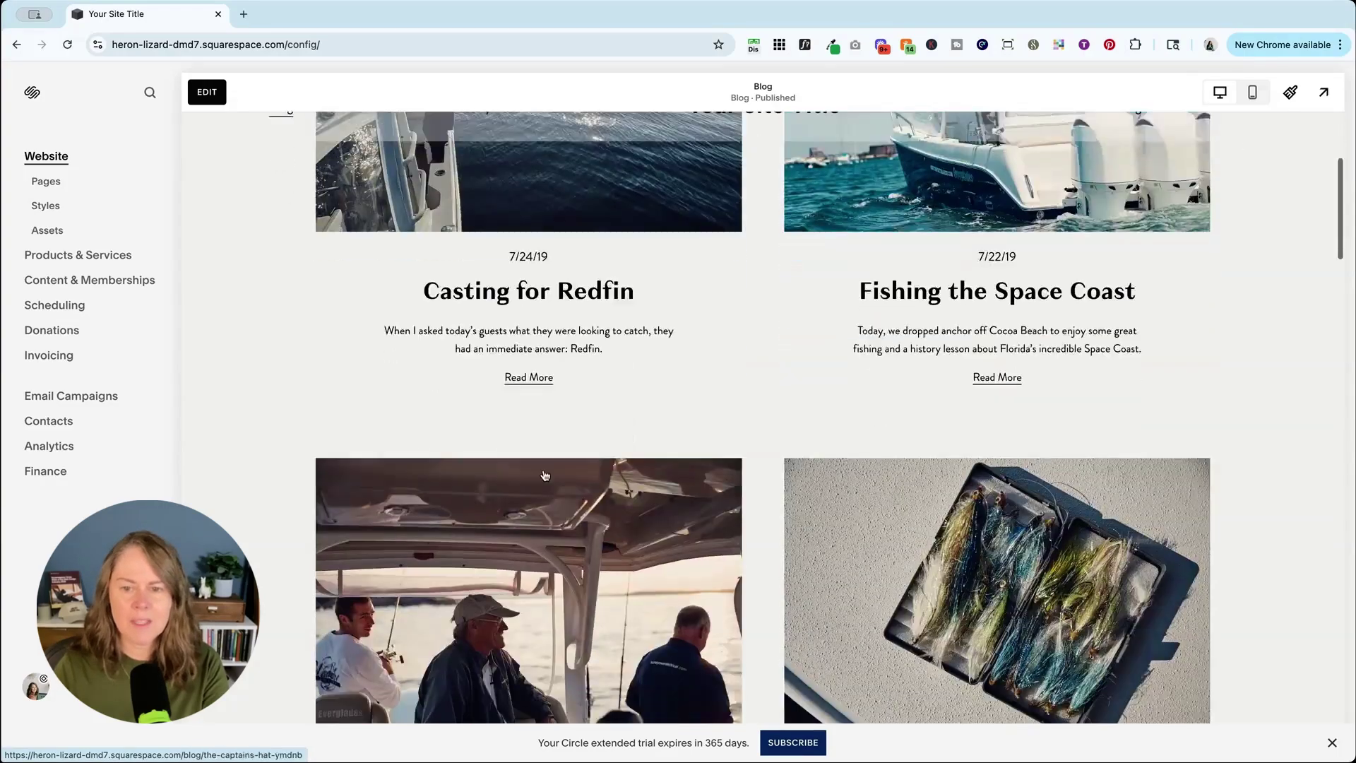
{"action": "scroll", "coordinate": [542, 473], "scroll_direction": "up", "scroll_amount": 20}
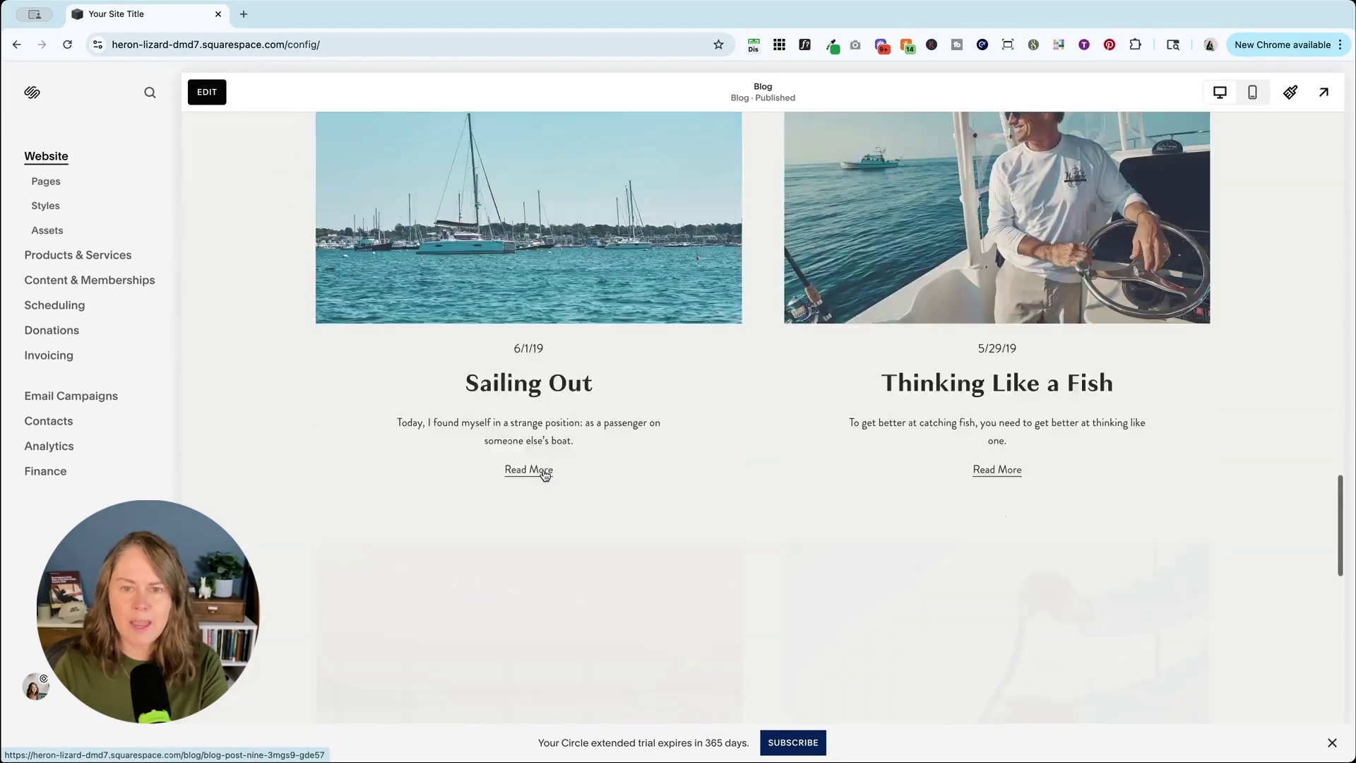
- Put the blog page into edit mode and check the blog section's format options
{"action": "left_click", "coordinate": [200, 95]}
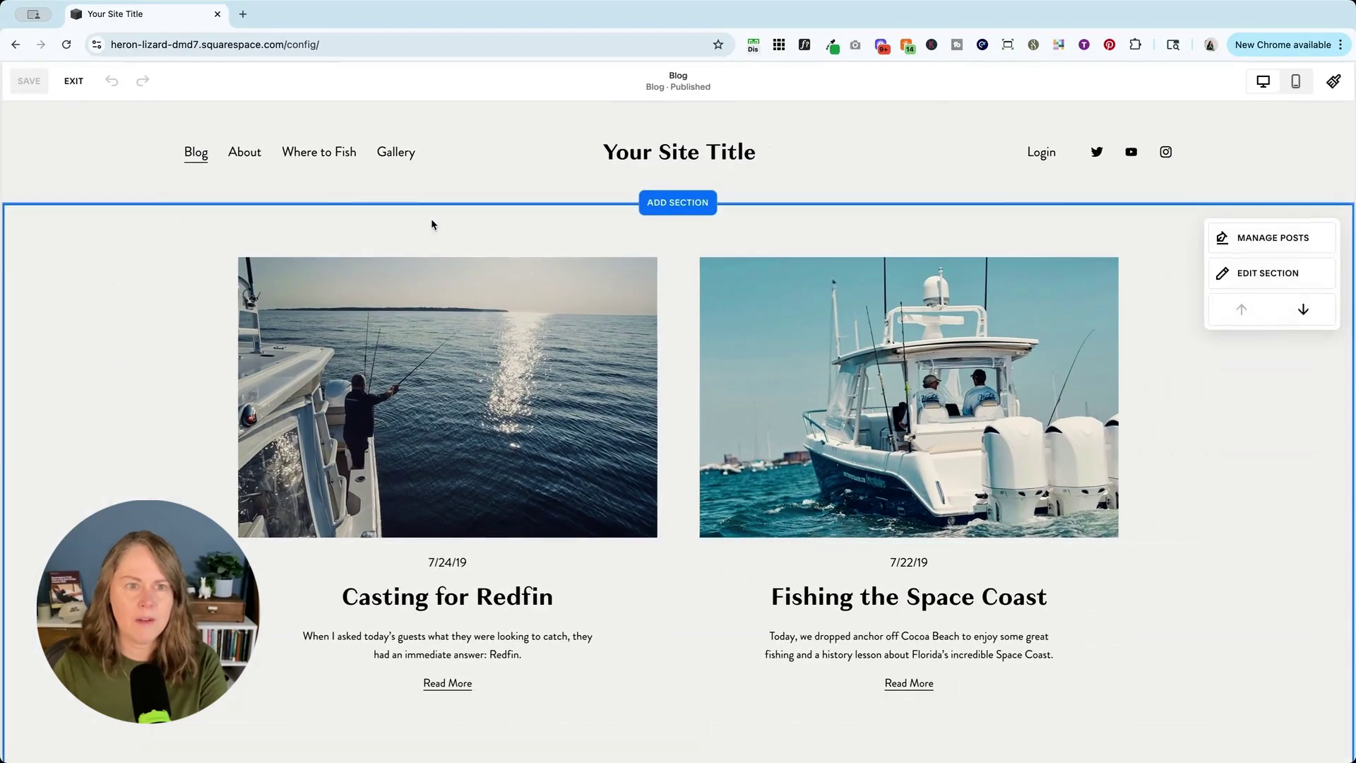
{"action": "left_click", "coordinate": [1302, 297]}
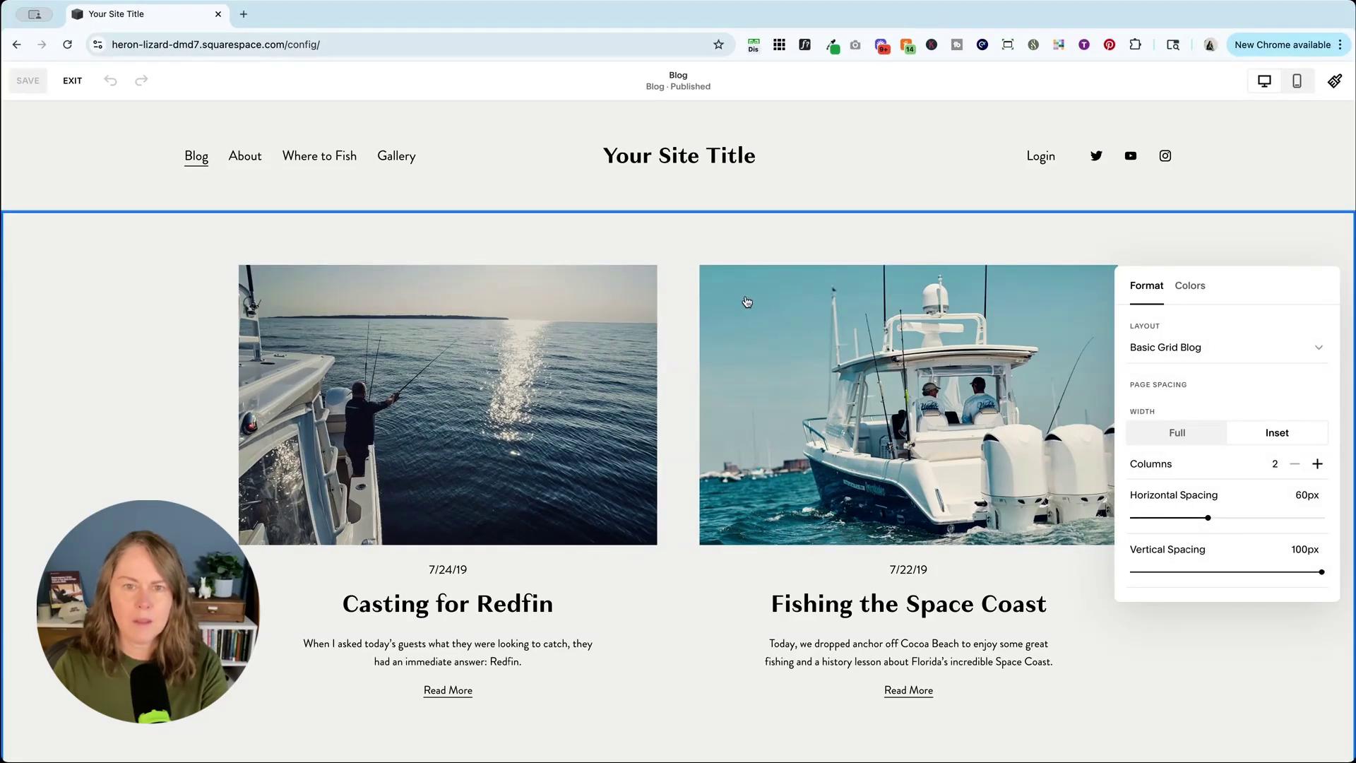
{"action": "left_click", "coordinate": [735, 240]}
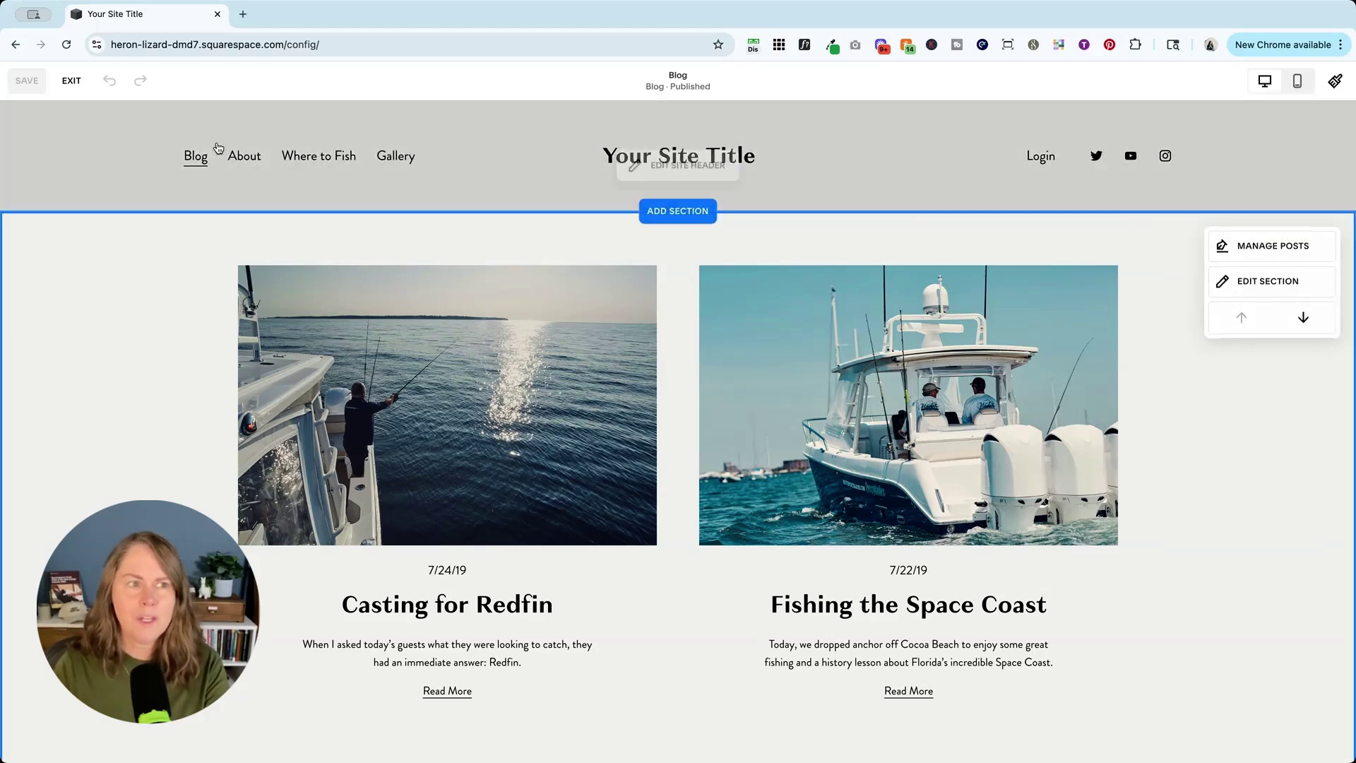
- Open the Assign Styles settings for the site's fonts
{"action": "left_click", "coordinate": [1335, 80]}
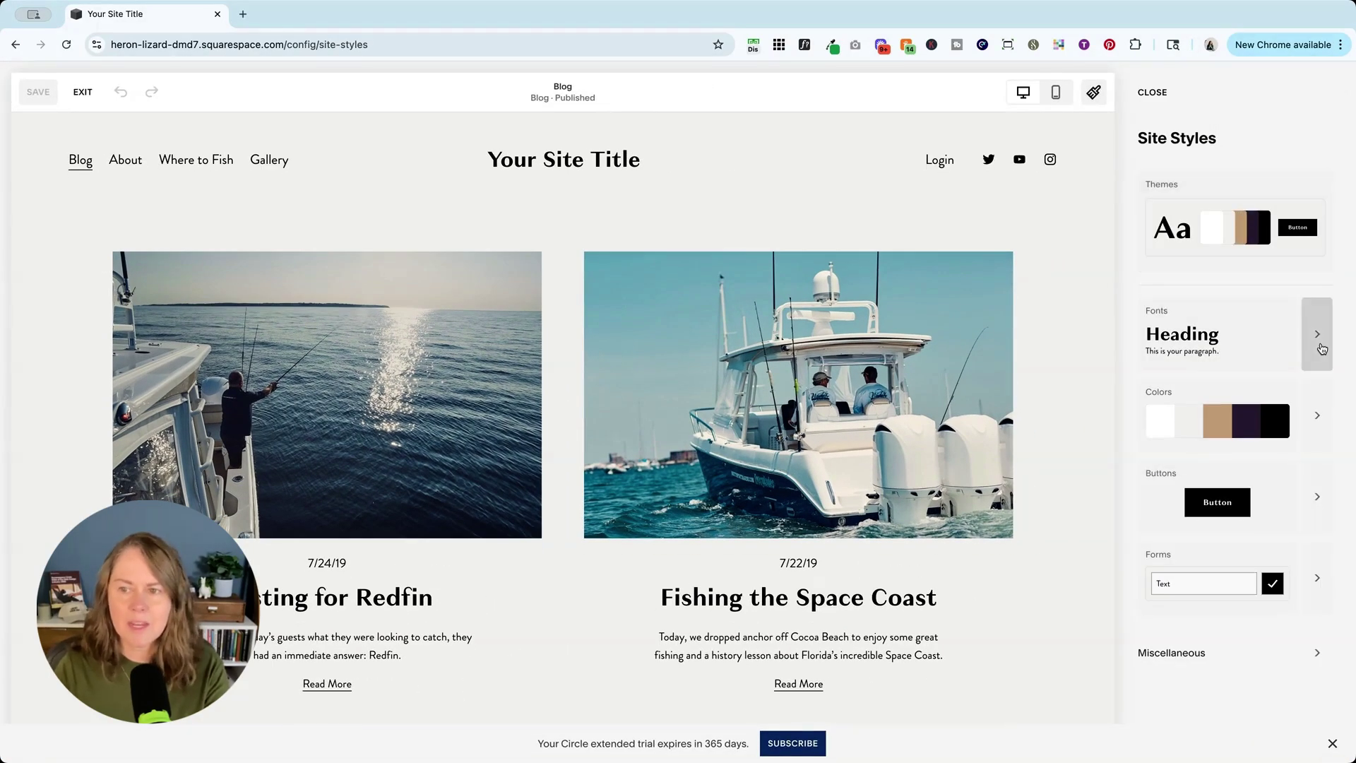
{"action": "left_click", "coordinate": [1318, 343]}
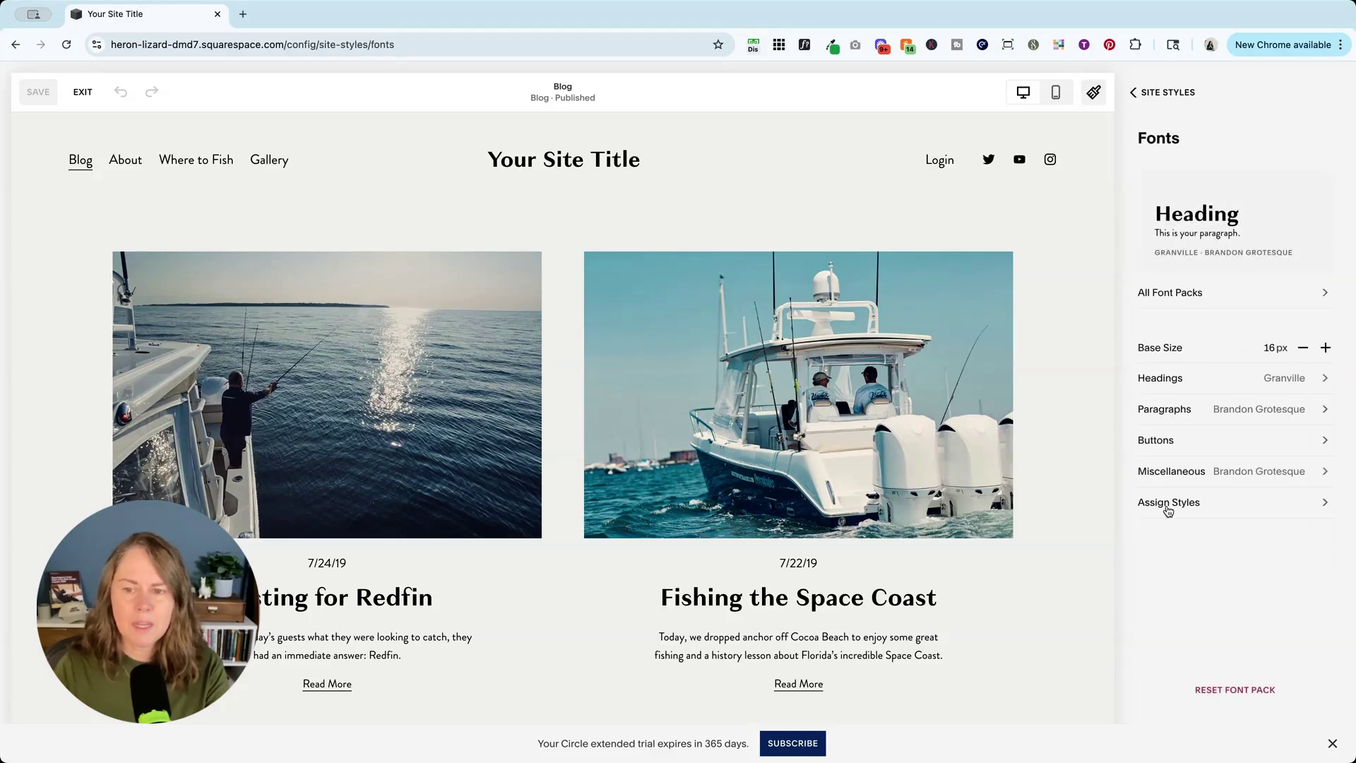
{"action": "left_click", "coordinate": [1168, 506]}
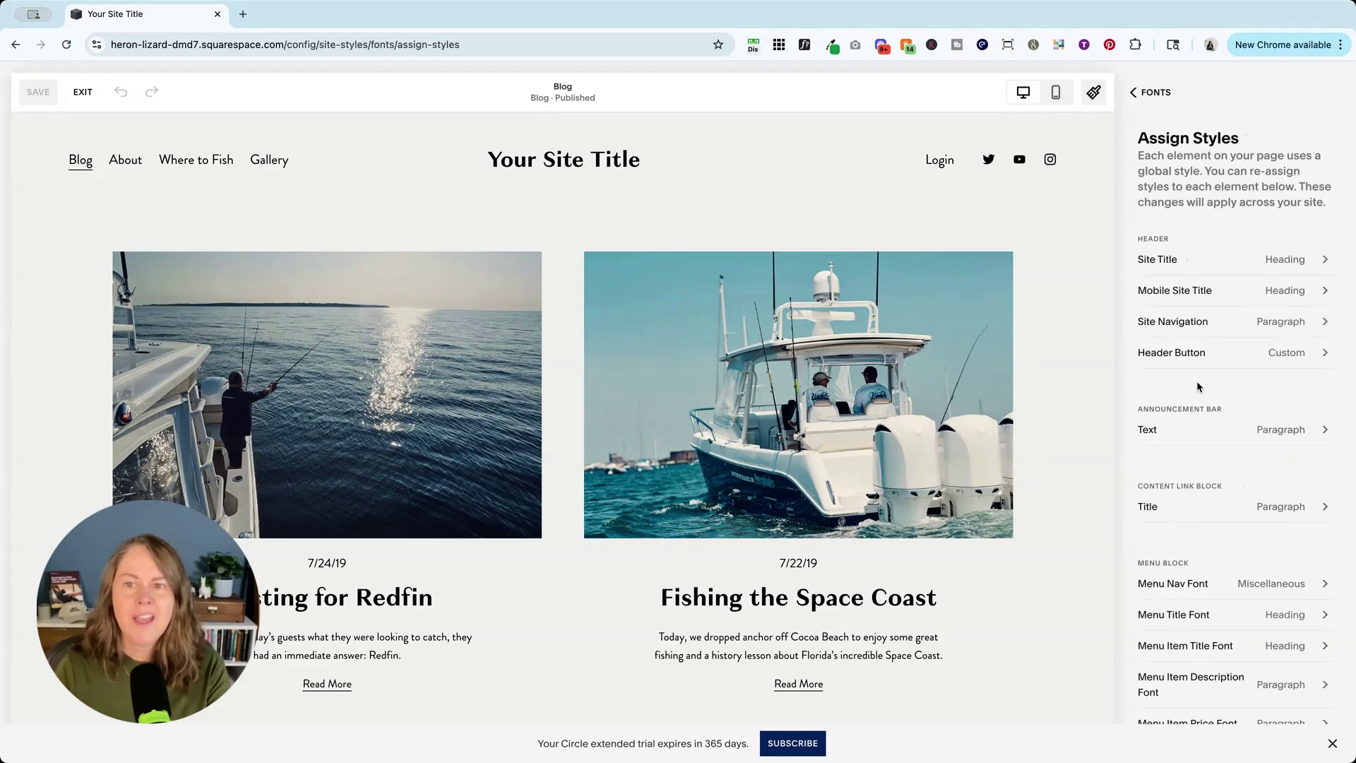
- Look through the elements with assignable font styles, particularly the groups for the different blog layouts
{"action": "scroll", "coordinate": [1198, 384], "scroll_direction": "down", "scroll_amount": 3}
{"action": "scroll", "coordinate": [1199, 385], "scroll_direction": "down", "scroll_amount": 20}
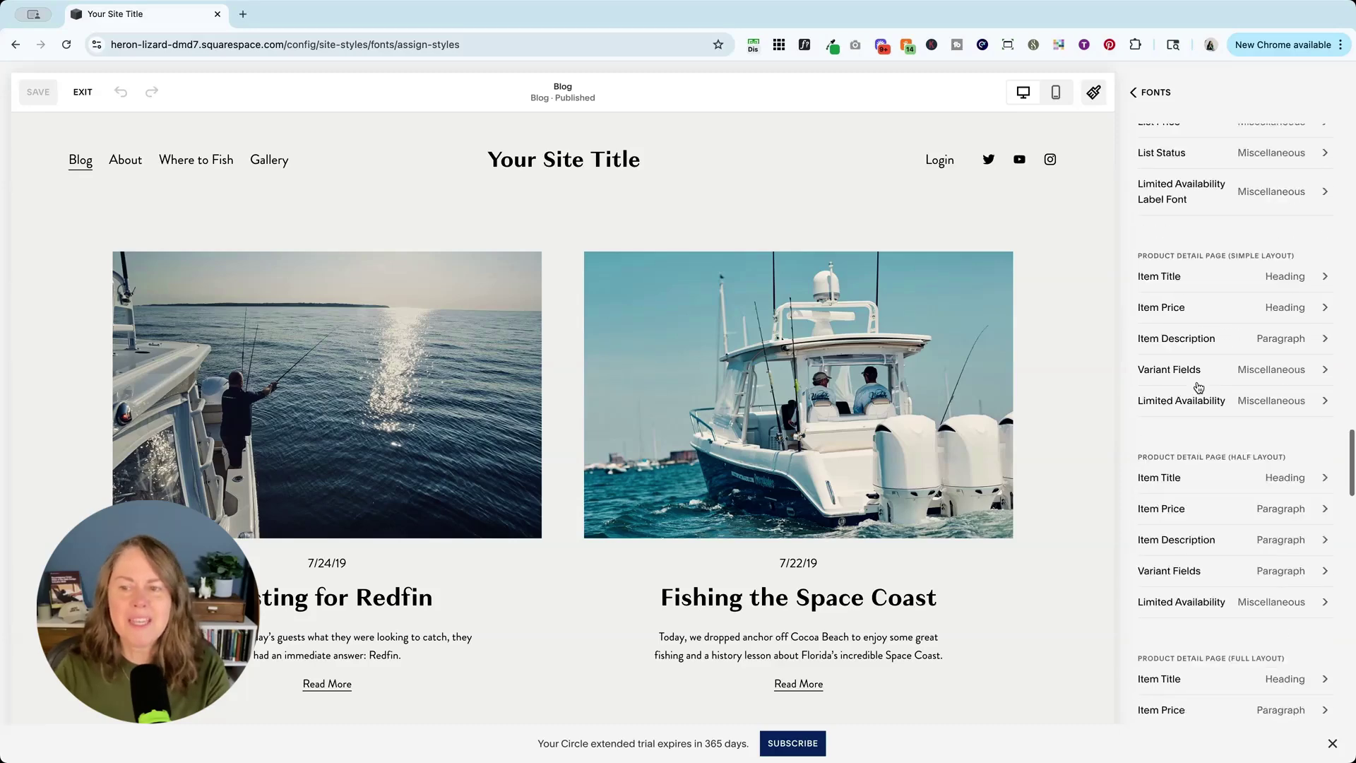
{"action": "scroll", "coordinate": [1198, 386], "scroll_direction": "up", "scroll_amount": 20}
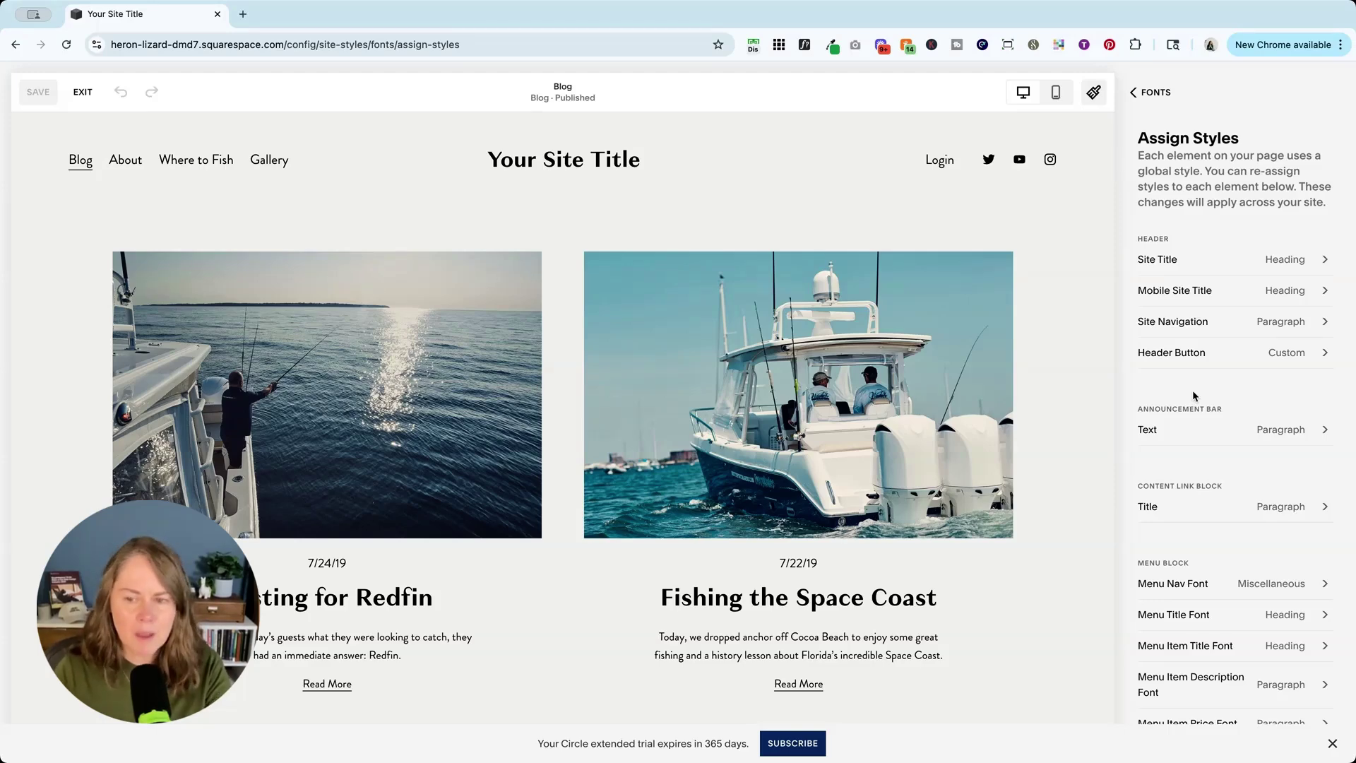
{"action": "scroll", "coordinate": [1194, 390], "scroll_direction": "down", "scroll_amount": 10}
{"action": "scroll", "coordinate": [1192, 394], "scroll_direction": "down", "scroll_amount": 7}
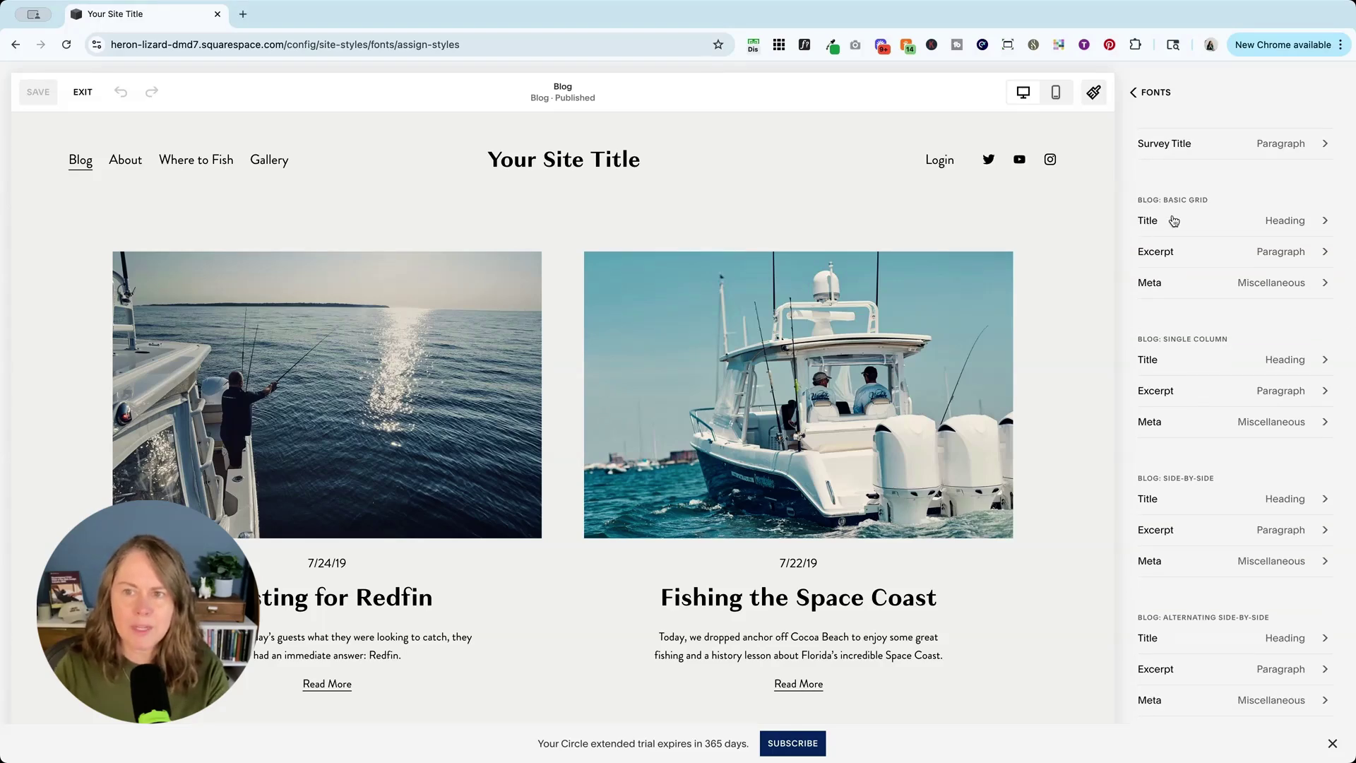
{"action": "scroll", "coordinate": [1160, 332], "scroll_direction": "up", "scroll_amount": 1}
{"action": "scroll", "coordinate": [1154, 350], "scroll_direction": "down", "scroll_amount": 1}
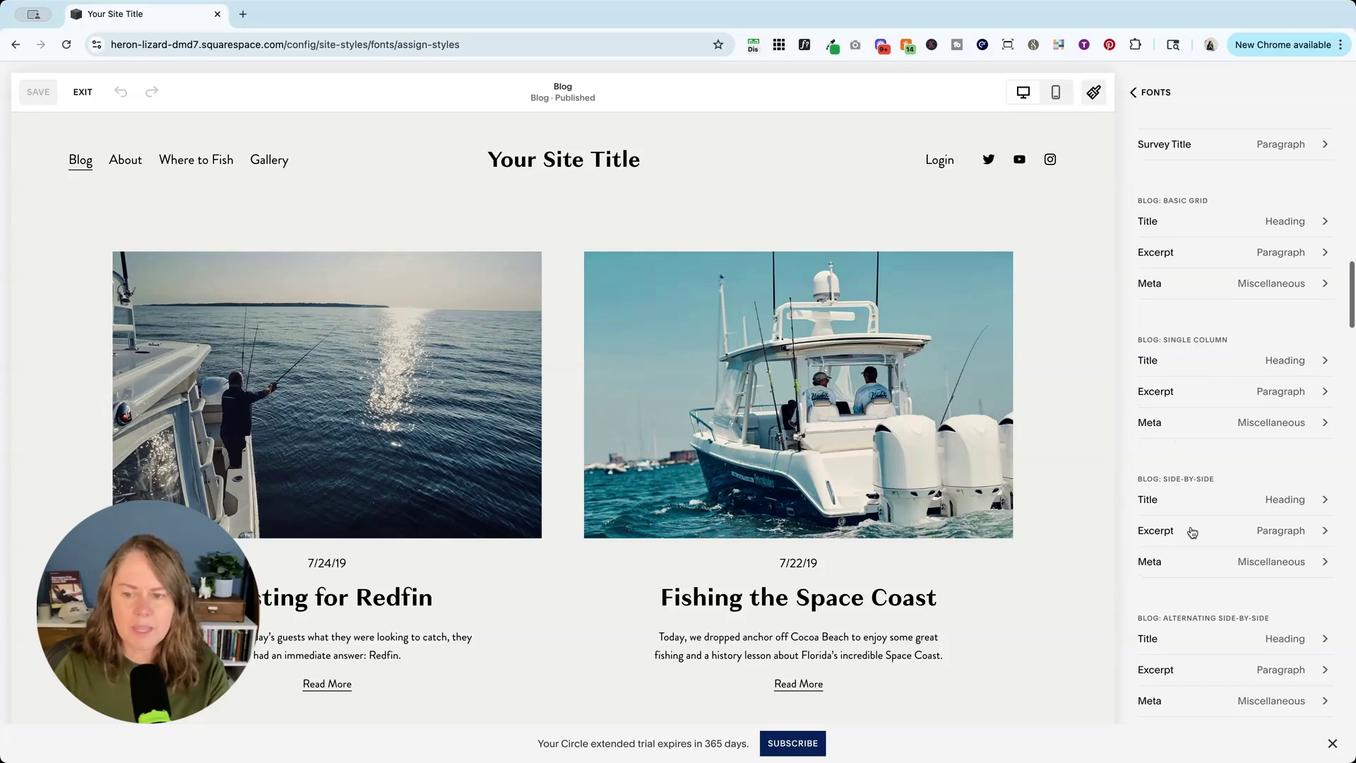
{"action": "scroll", "coordinate": [1192, 532], "scroll_direction": "down", "scroll_amount": 3}
{"action": "scroll", "coordinate": [1201, 551], "scroll_direction": "down", "scroll_amount": 2}
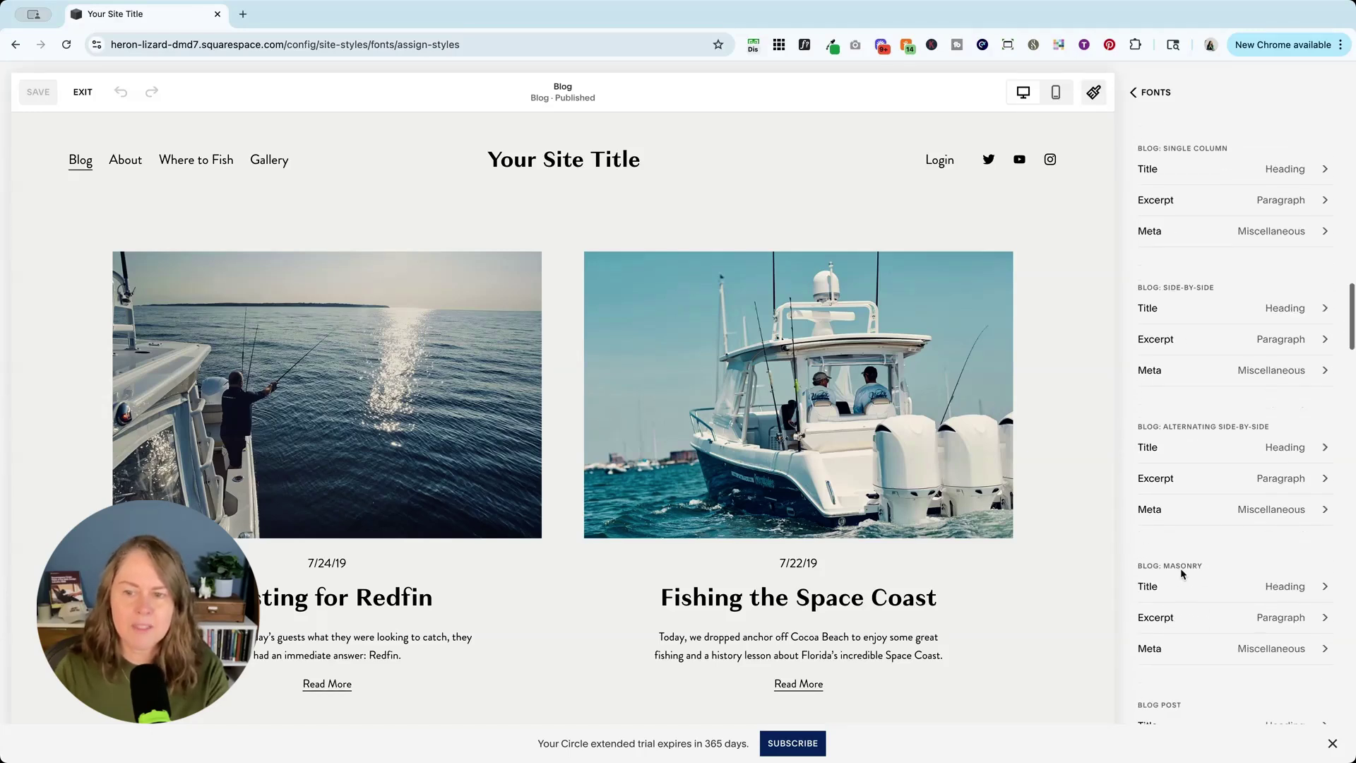
{"action": "scroll", "coordinate": [1199, 525], "scroll_direction": "up", "scroll_amount": 8}
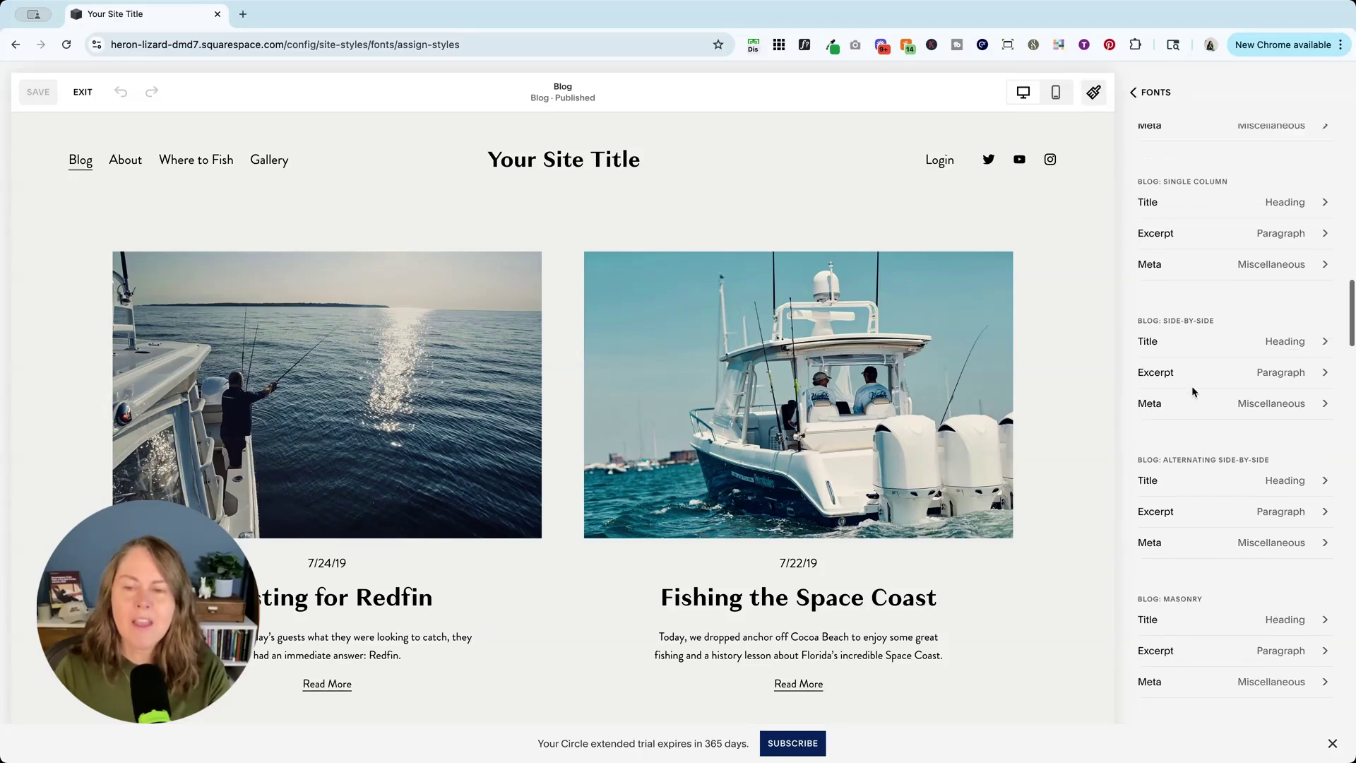
{"action": "scroll", "coordinate": [1194, 392], "scroll_direction": "up", "scroll_amount": 1}
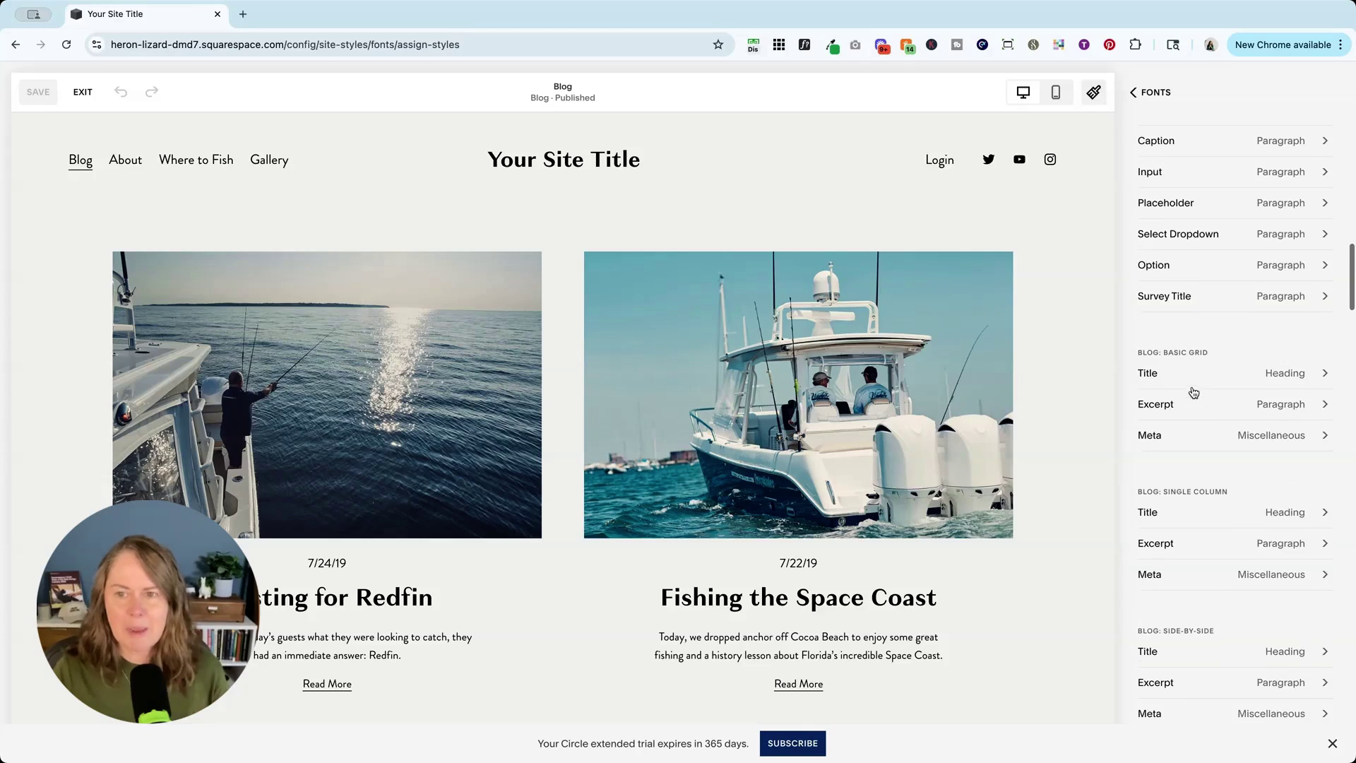
- Assign the Paragraph style and the Paragraph 2 size to the Blog: Basic Grid title
{"action": "left_click", "coordinate": [1301, 377]}
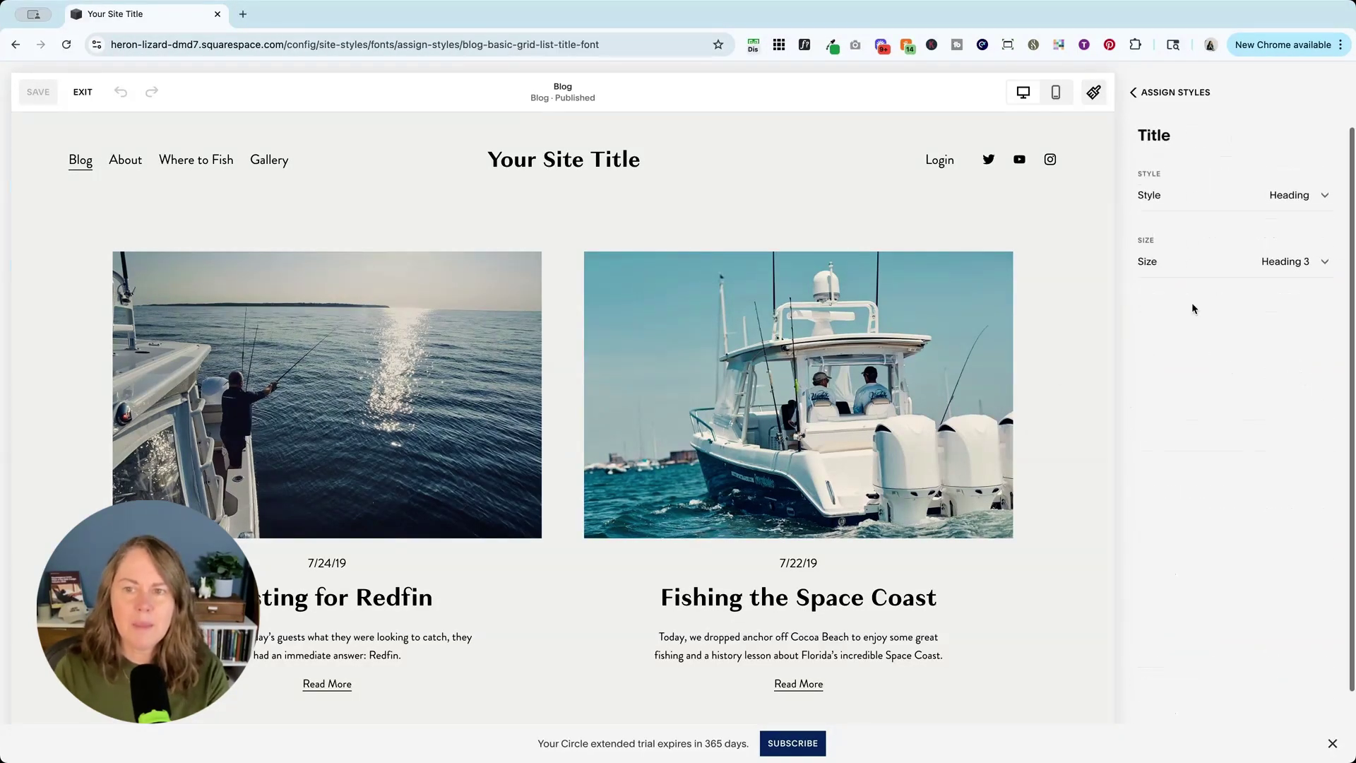
{"action": "left_click", "coordinate": [1174, 200]}
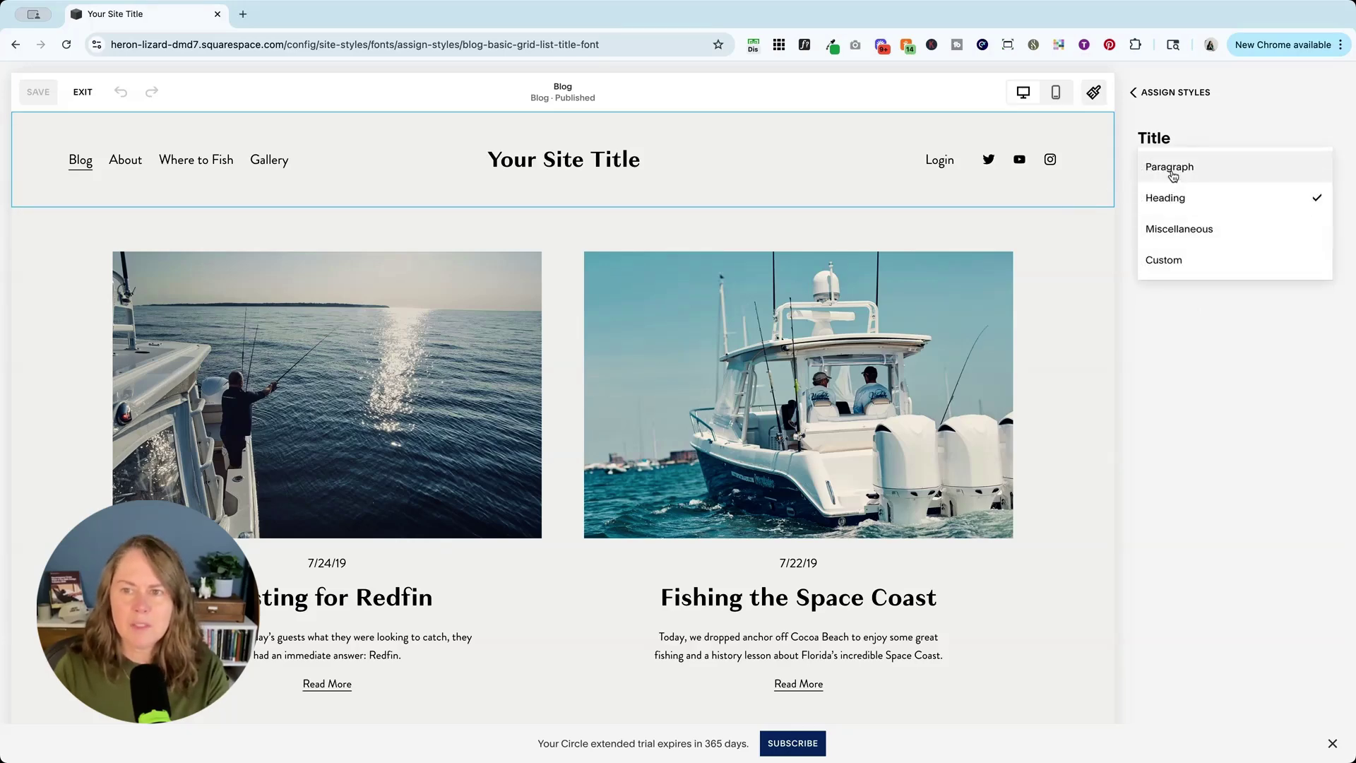
{"action": "left_click", "coordinate": [1175, 170]}
{"action": "left_click", "coordinate": [1261, 273]}
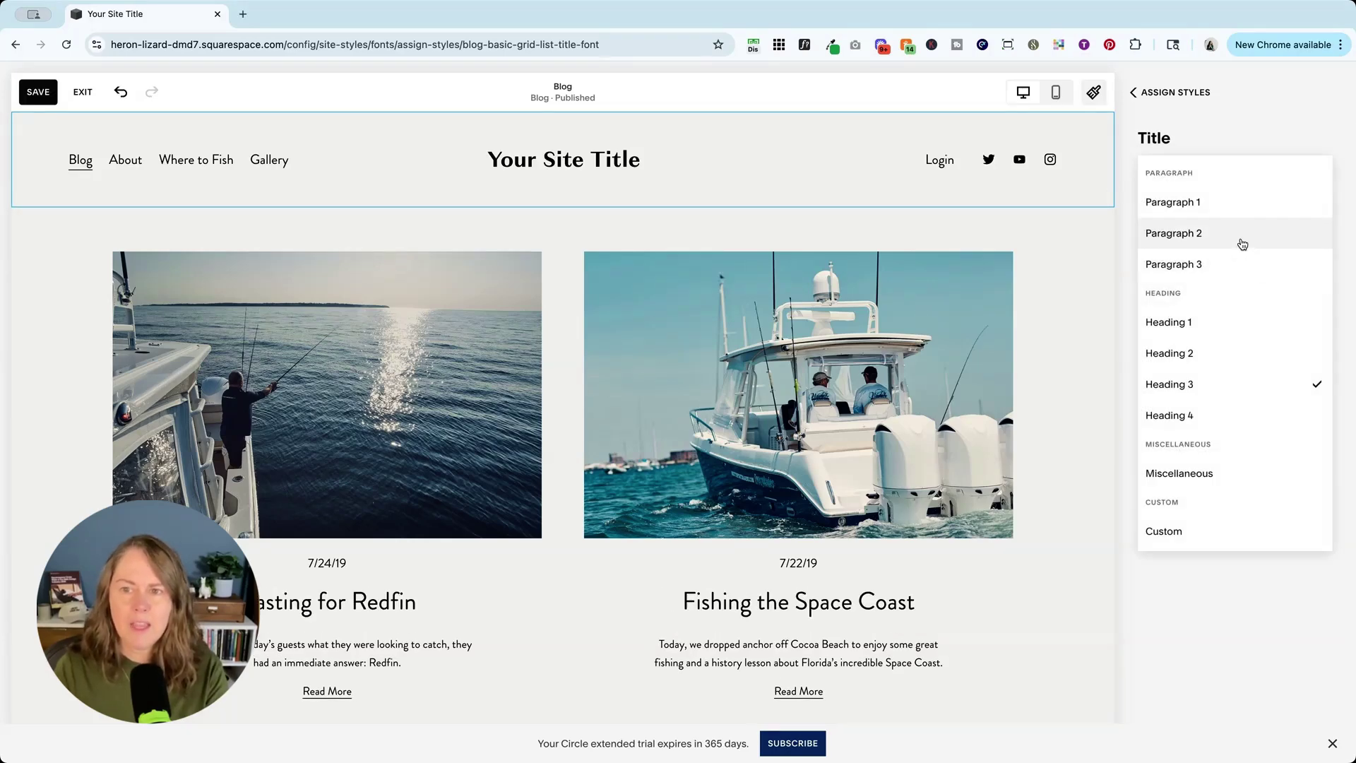
{"action": "left_click", "coordinate": [1243, 242]}
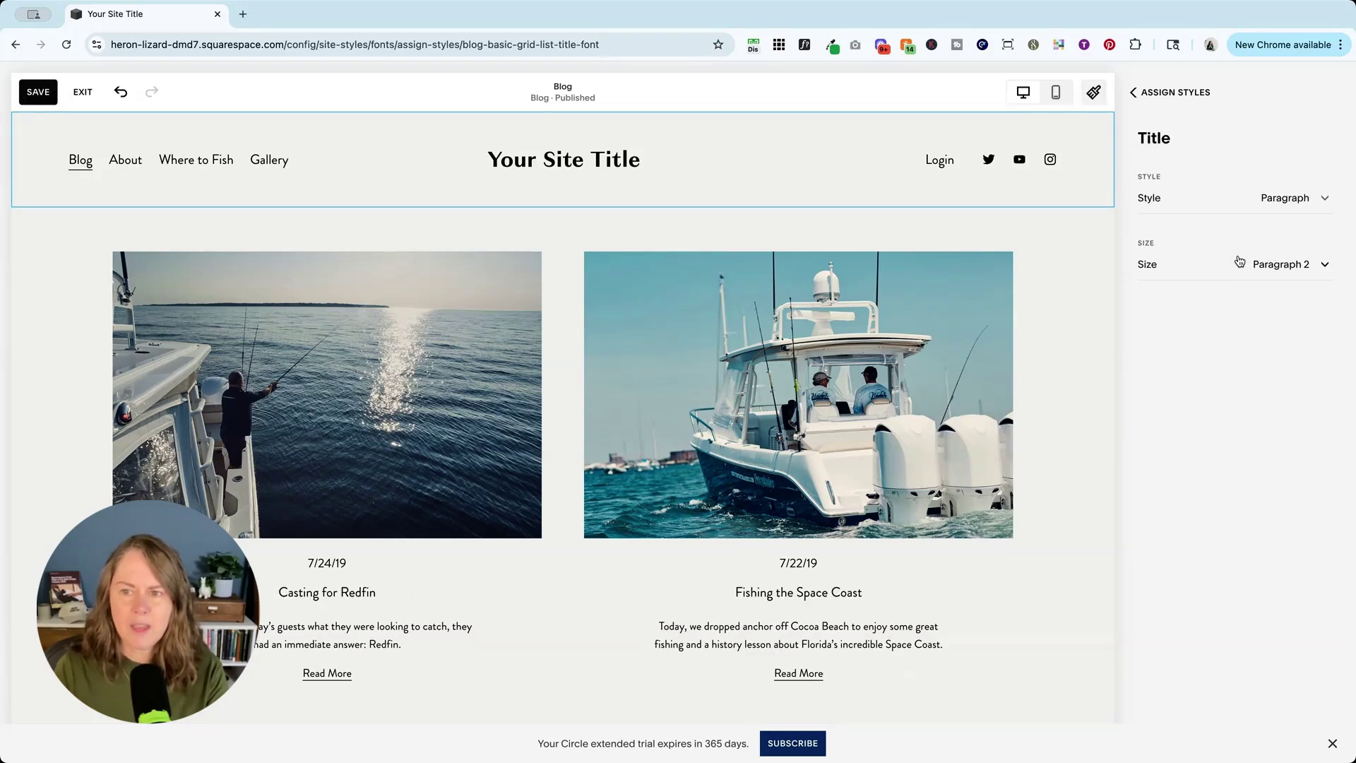
- Switch the basic grid title to a Custom style, try the Granville font, and settle on Brandon Grotesque
{"action": "left_click", "coordinate": [1221, 200]}
{"action": "left_click", "coordinate": [1192, 297]}
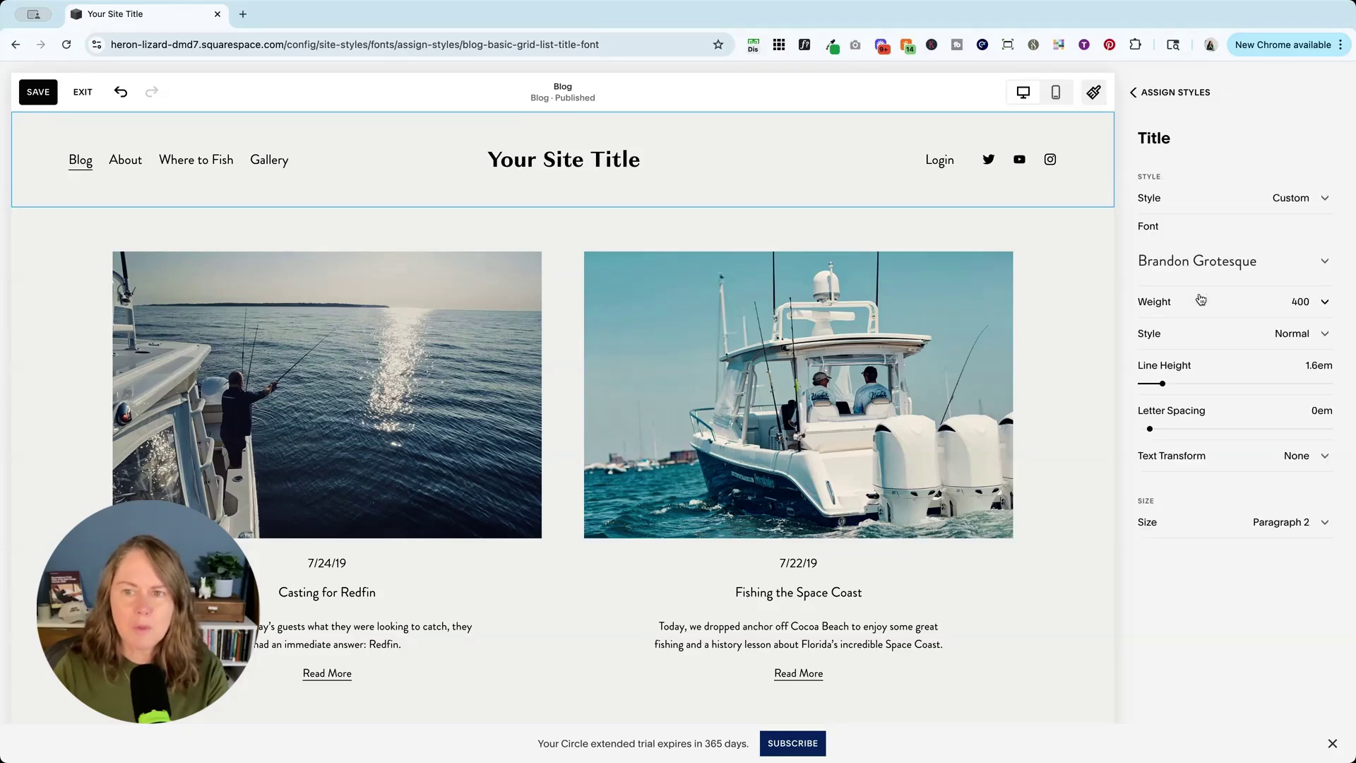
{"action": "left_click", "coordinate": [1184, 263]}
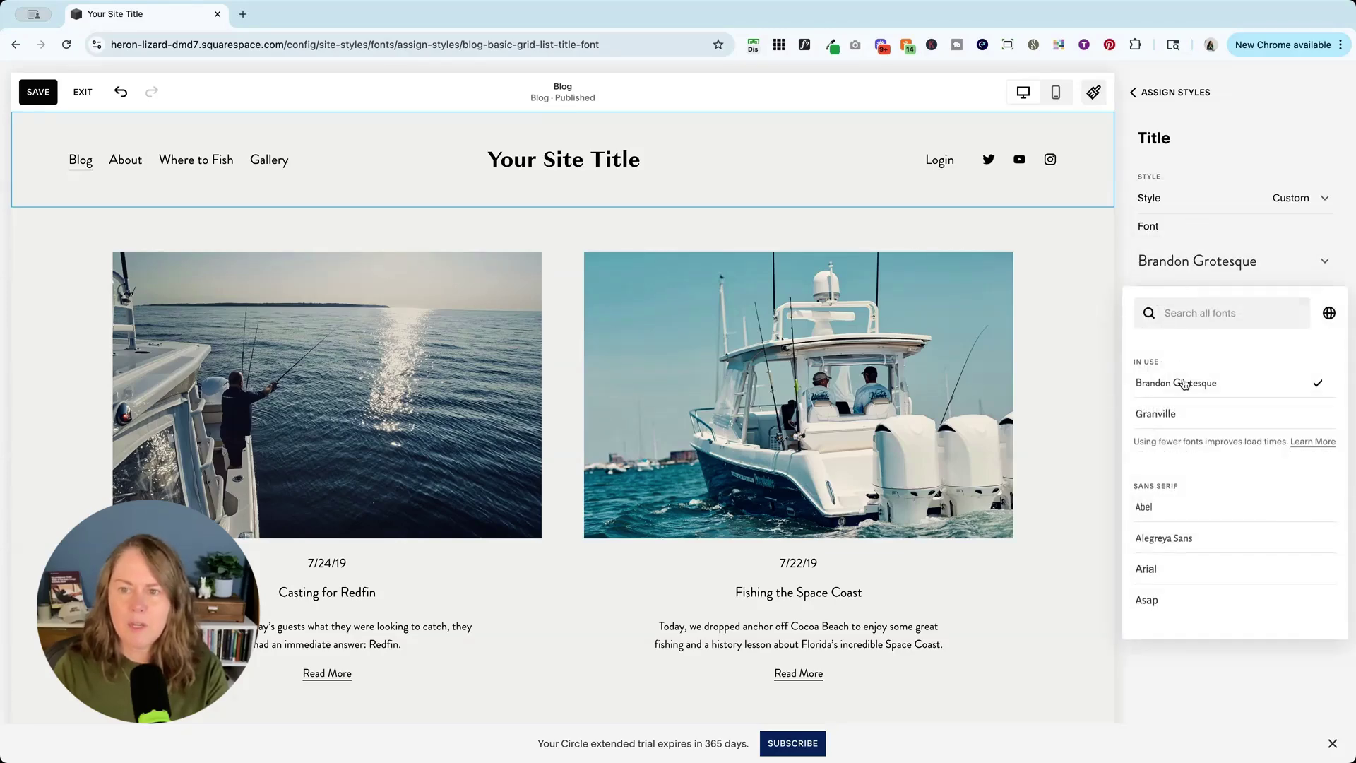
{"action": "left_click", "coordinate": [1164, 414]}
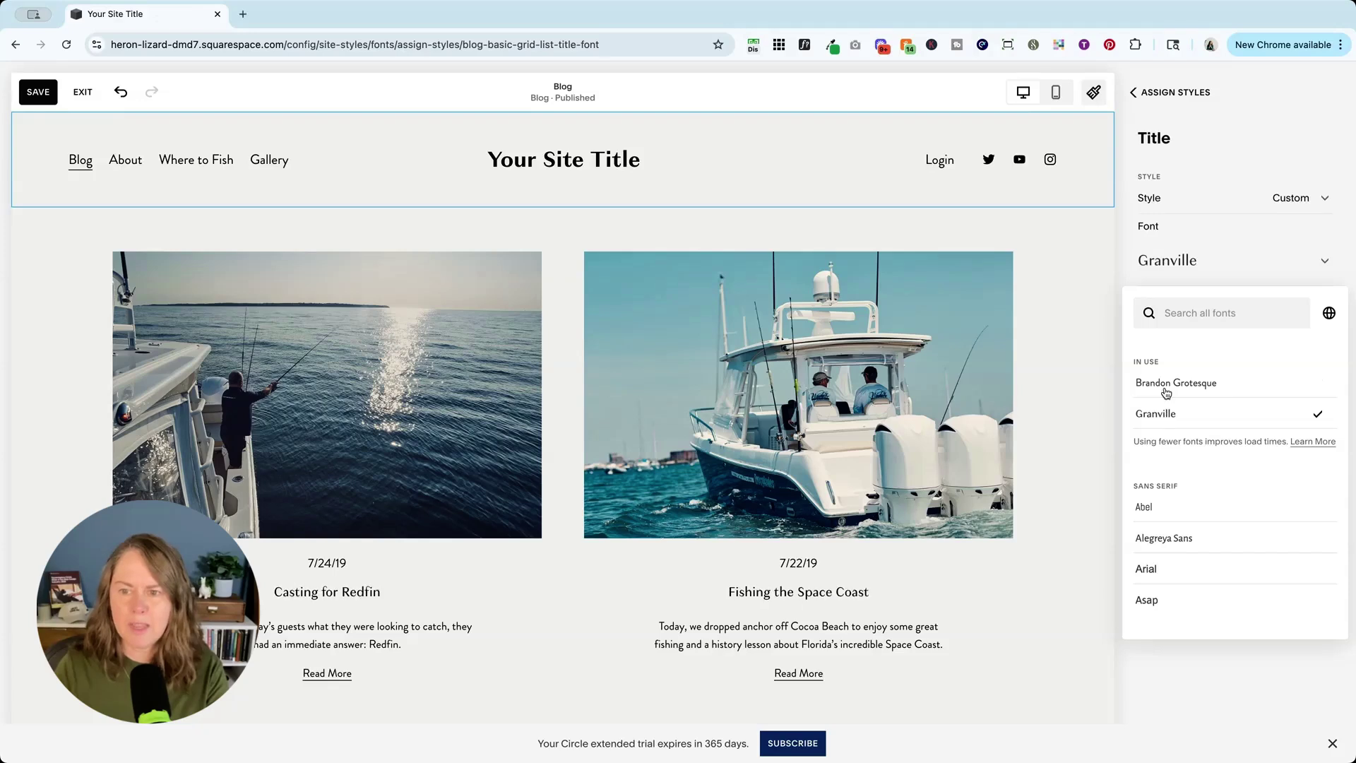
{"action": "left_click", "coordinate": [1166, 386]}
{"action": "left_click", "coordinate": [1222, 145]}
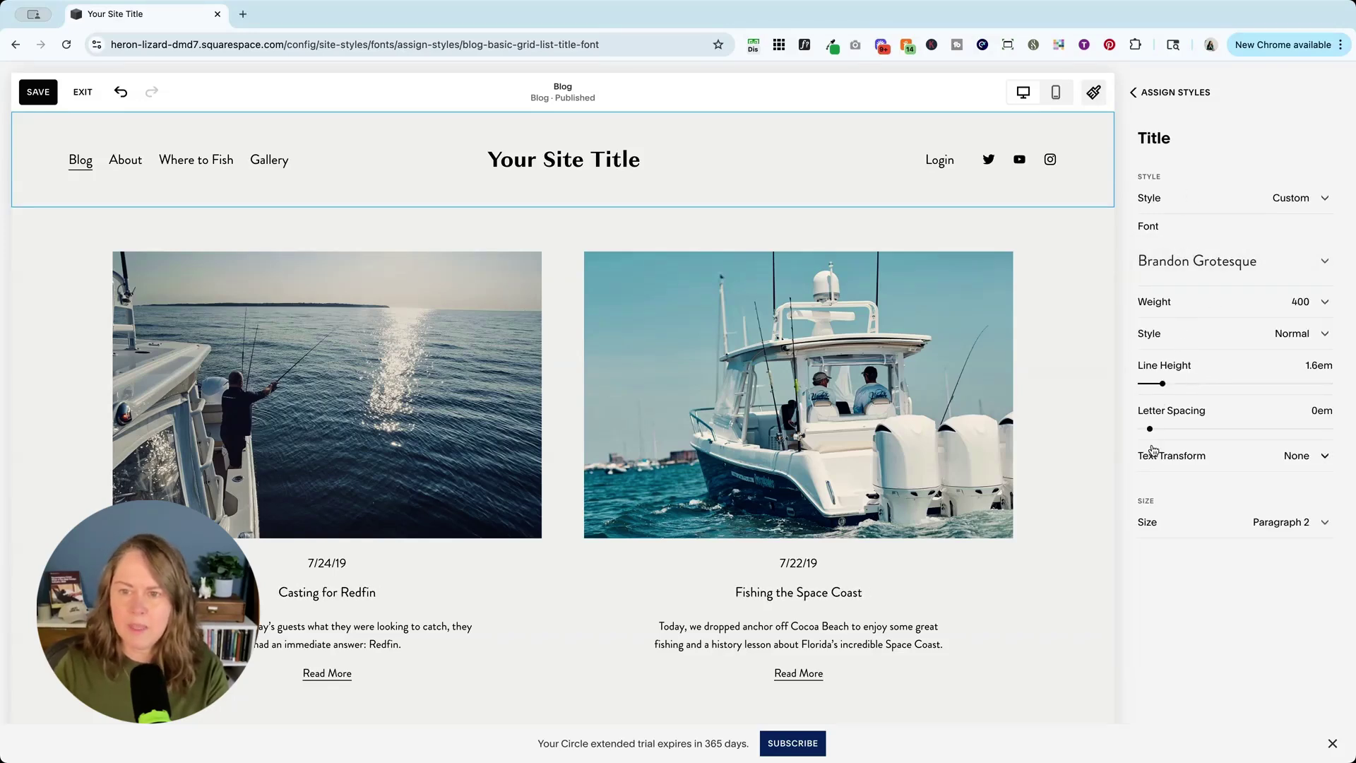
- Set the blog title's letter spacing to 0.03em and its text transform to Uppercase
{"action": "left_click_drag", "start_coordinate": [1149, 429], "coordinate": [1152, 429]}
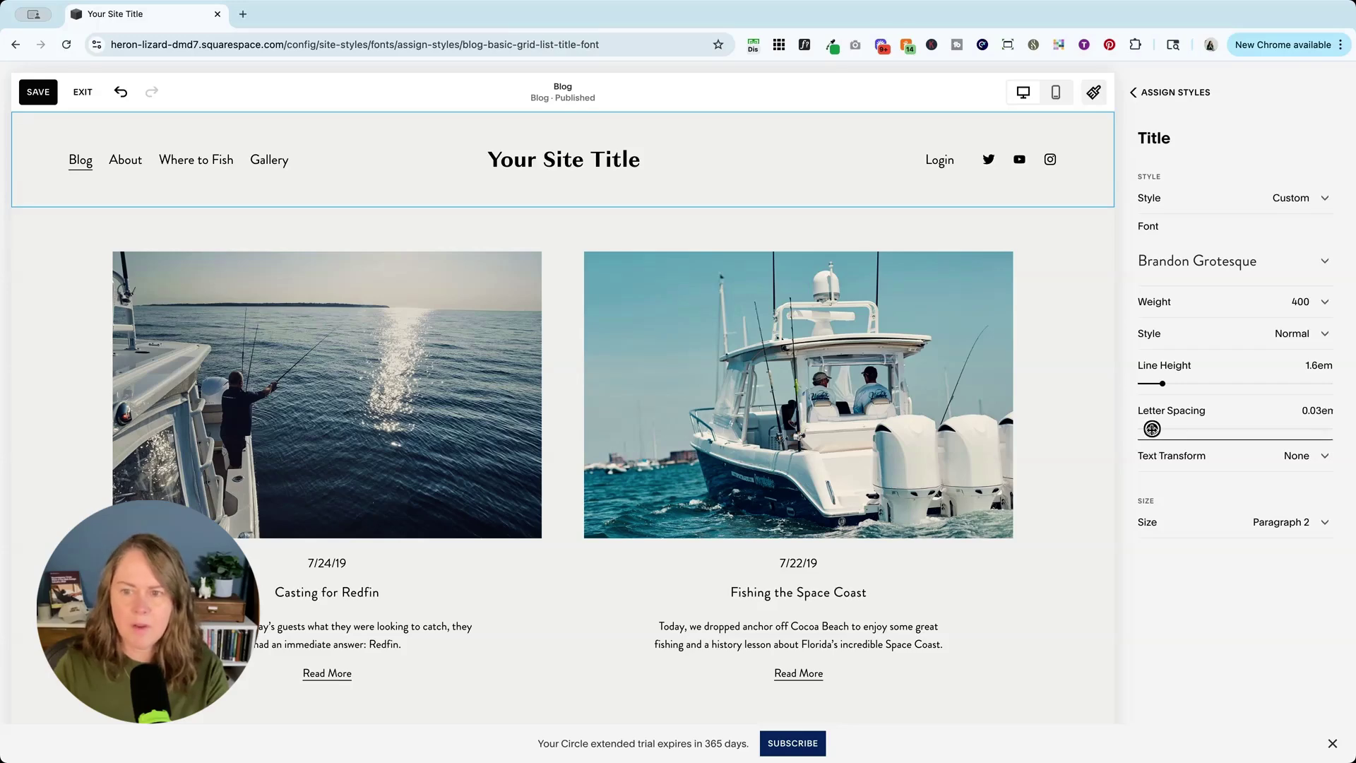
{"action": "left_click", "coordinate": [1202, 465]}
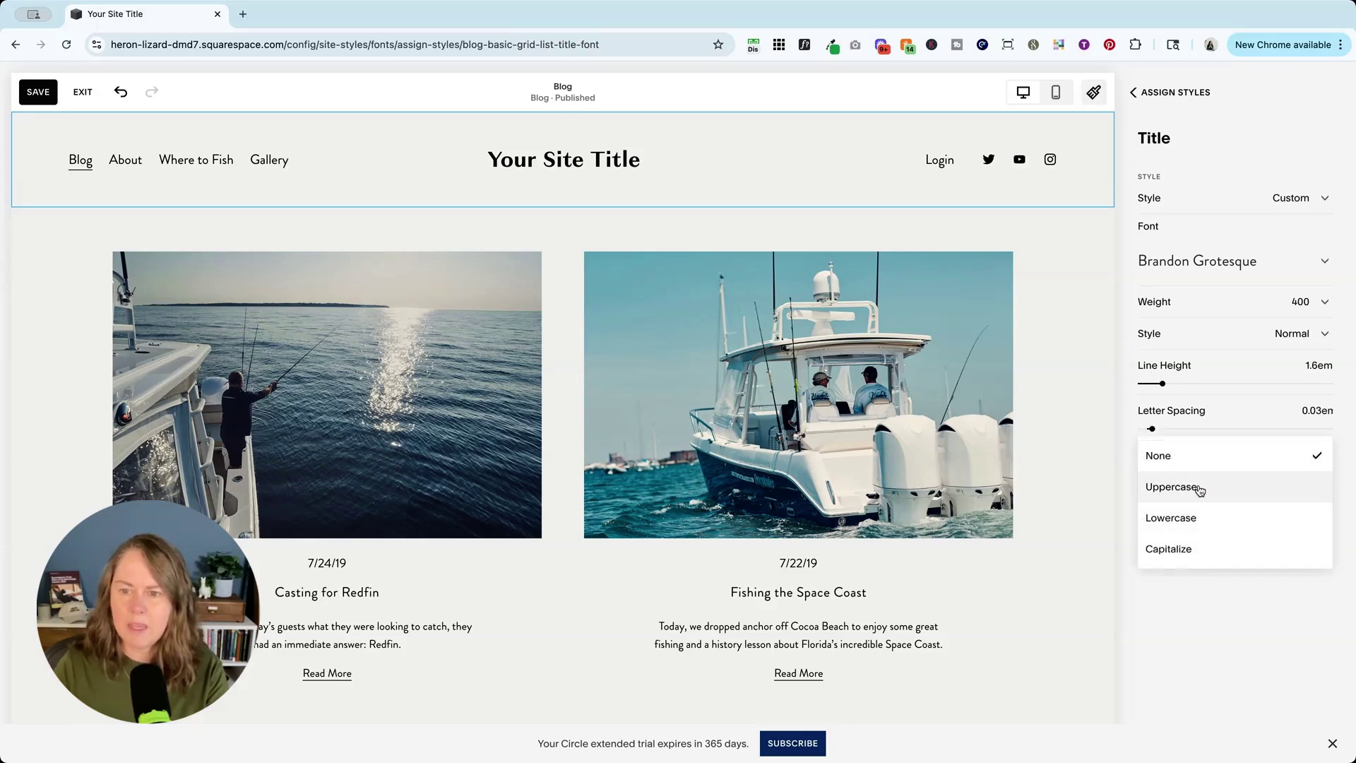
{"action": "left_click", "coordinate": [1200, 490]}
- Give the blog title a custom size of 1.4rem and a font weight of 500
{"action": "left_click", "coordinate": [1252, 522]}
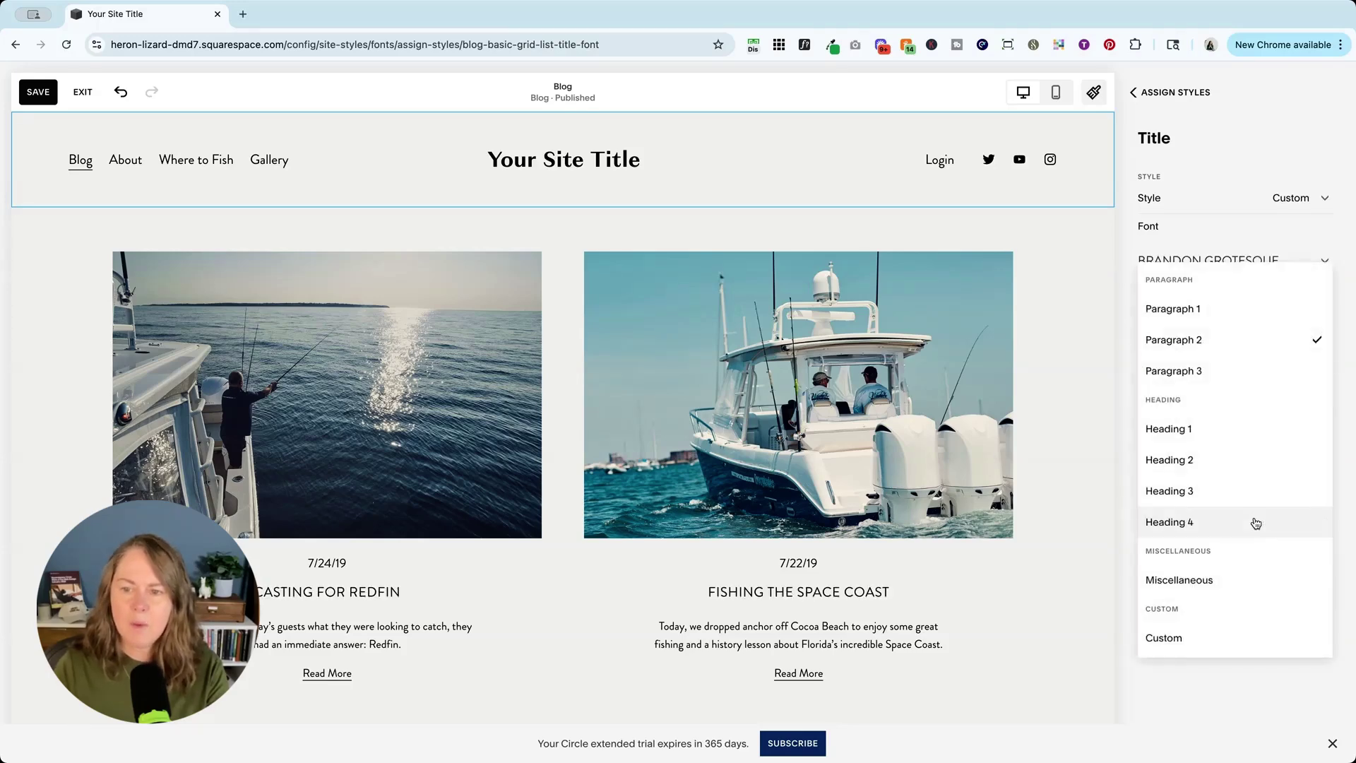
{"action": "left_click", "coordinate": [1188, 637]}
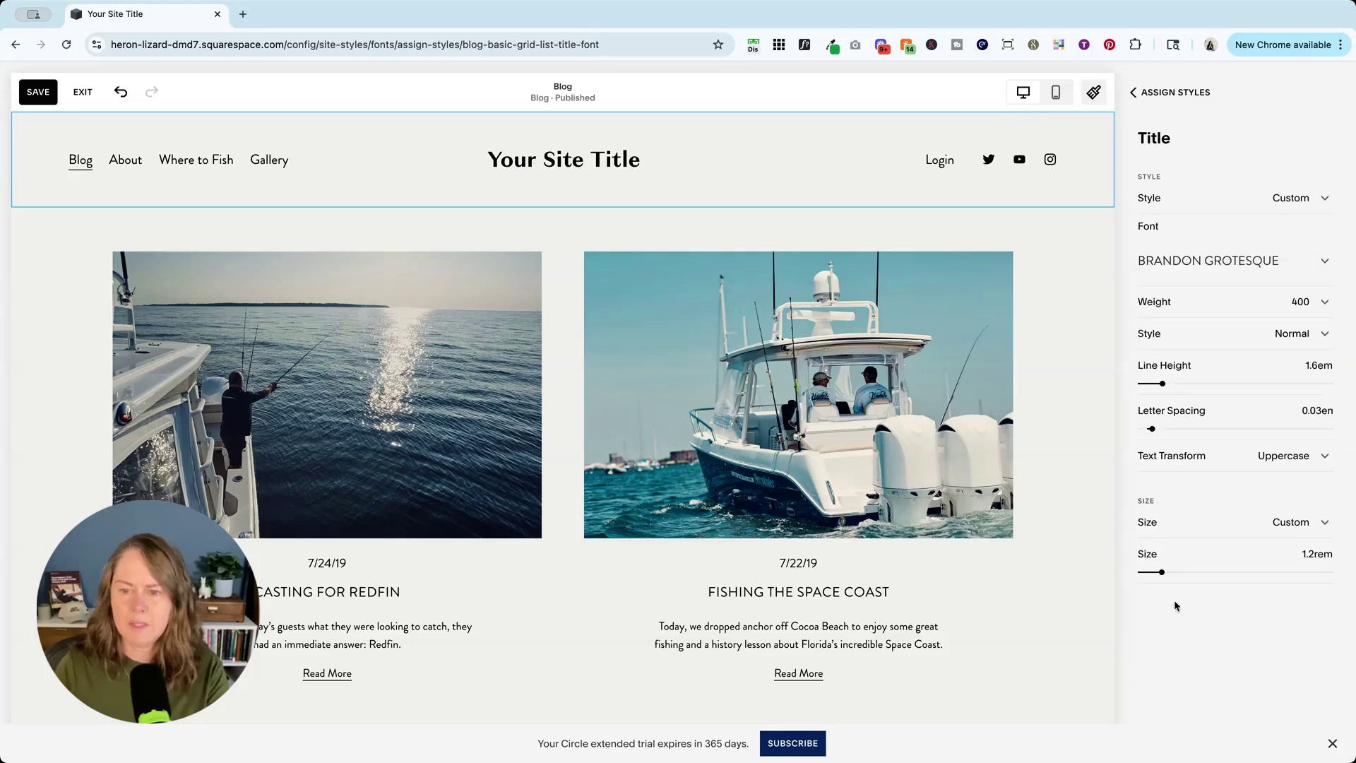
{"action": "left_click_drag", "start_coordinate": [1162, 572], "coordinate": [1165, 571]}
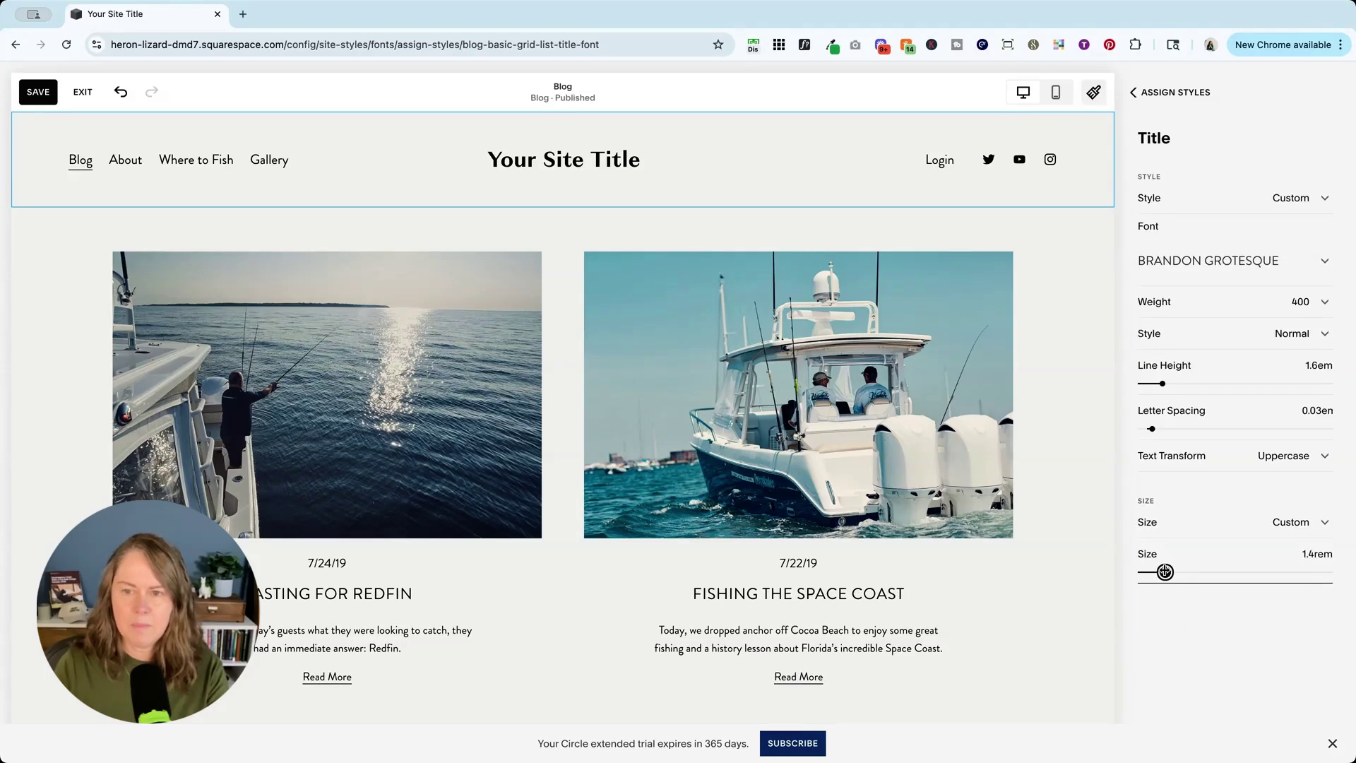
{"action": "left_click", "coordinate": [1250, 300]}
{"action": "left_click", "coordinate": [1220, 344]}
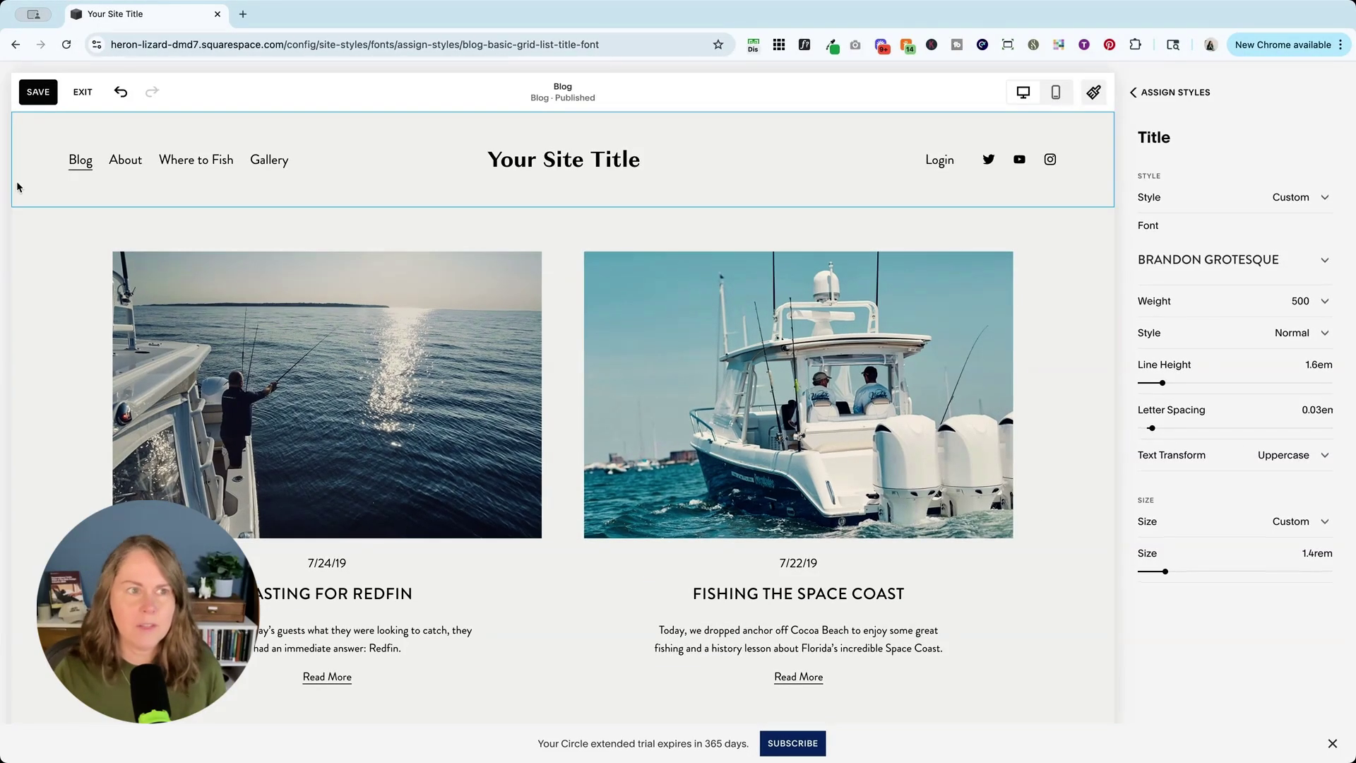
- Save the blog title style changes and exit the page editor
{"action": "left_click", "coordinate": [40, 93]}
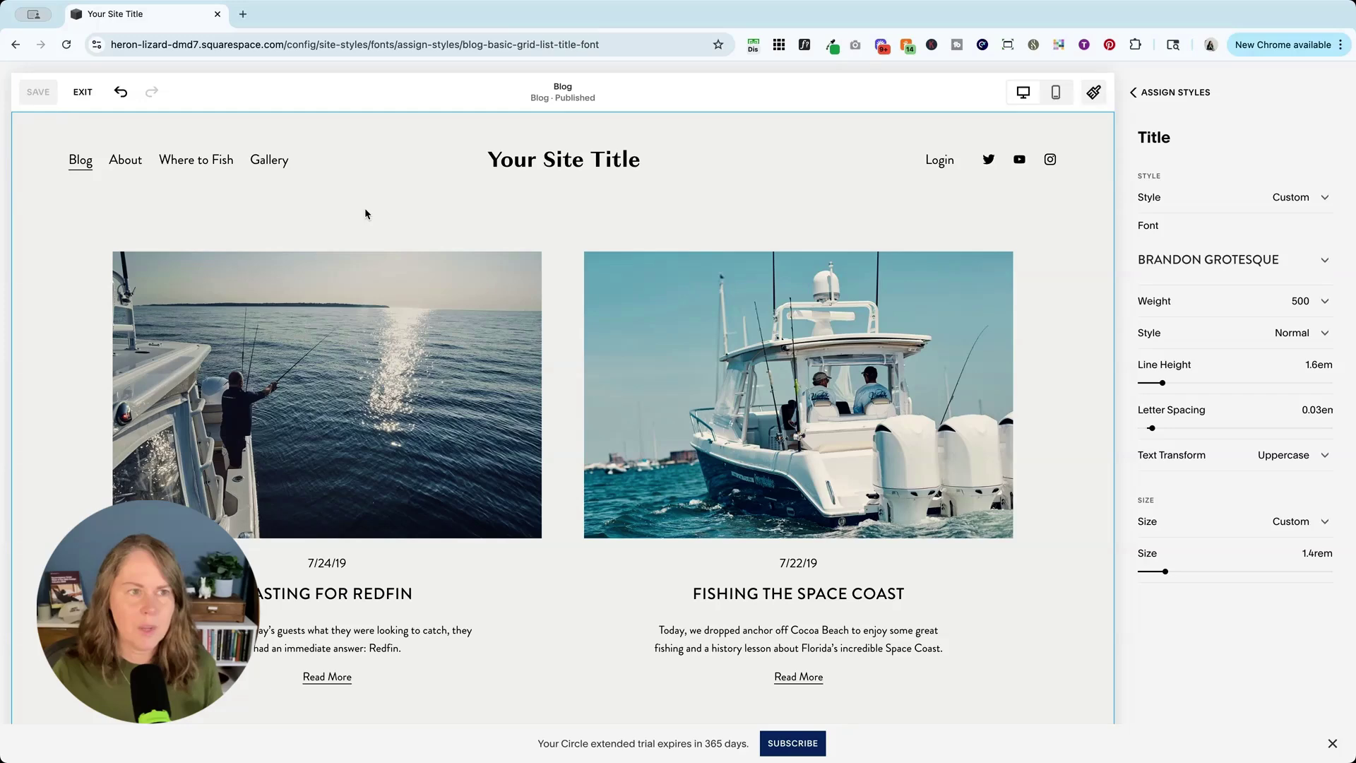
{"action": "left_click", "coordinate": [1167, 94]}
{"action": "left_click", "coordinate": [83, 92]}
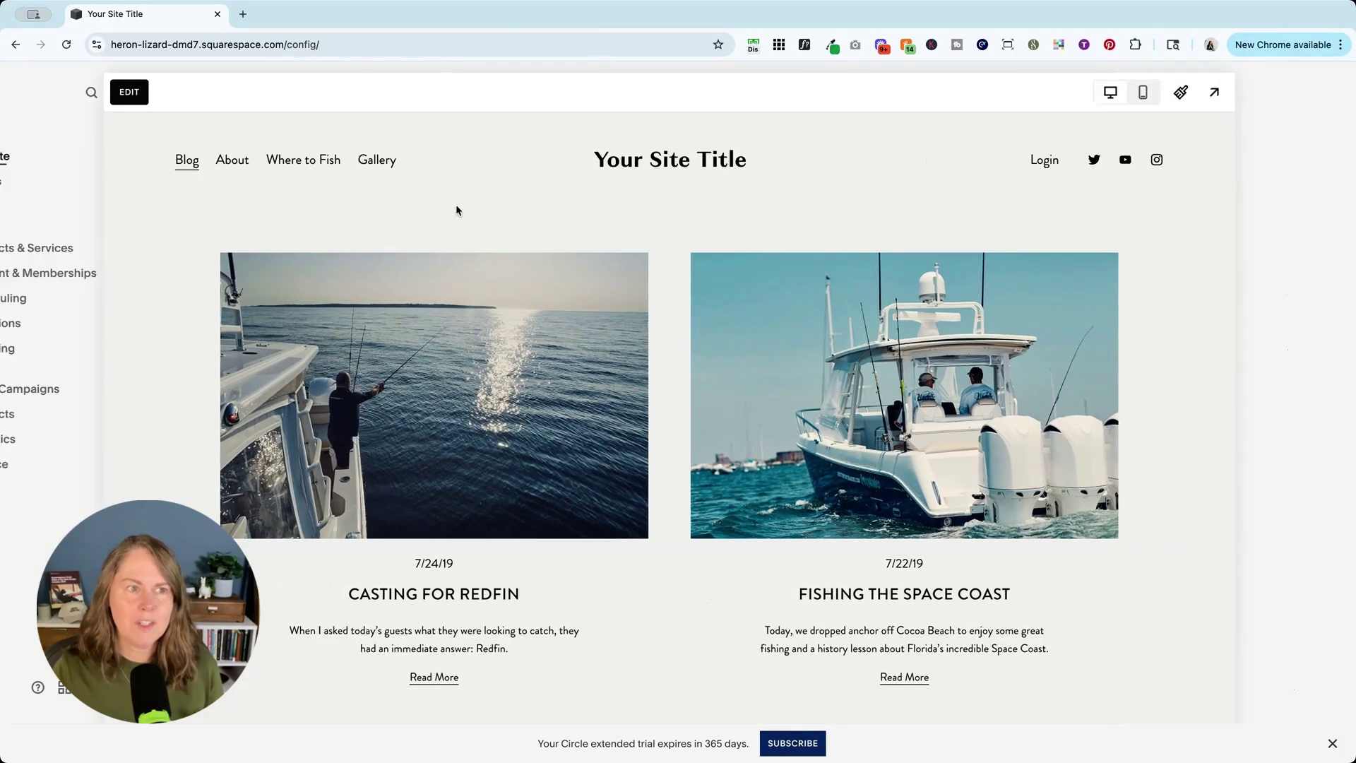
- Reopen the Blog page for editing and change the blog section's layout to Side By Side Blog
{"action": "left_click", "coordinate": [207, 92]}
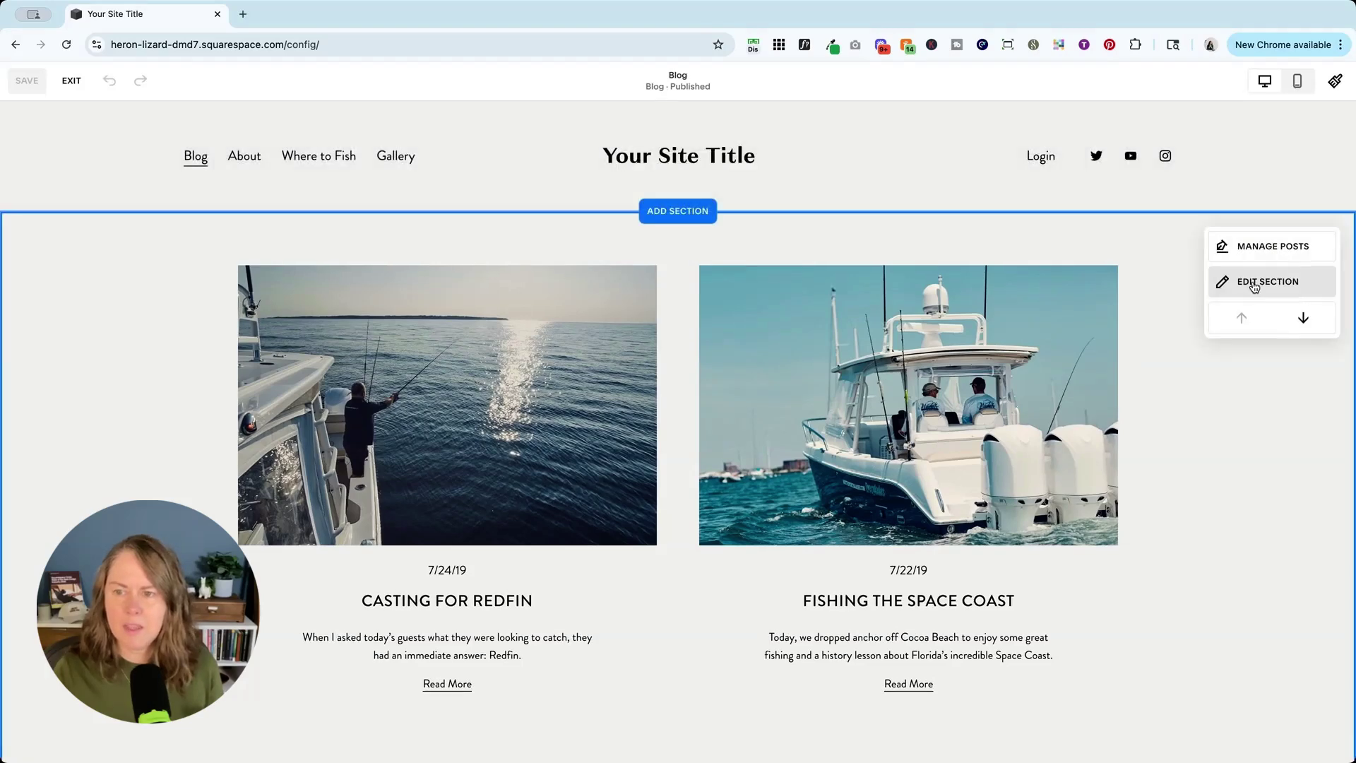
{"action": "left_click", "coordinate": [1255, 287]}
{"action": "left_click", "coordinate": [1192, 354]}
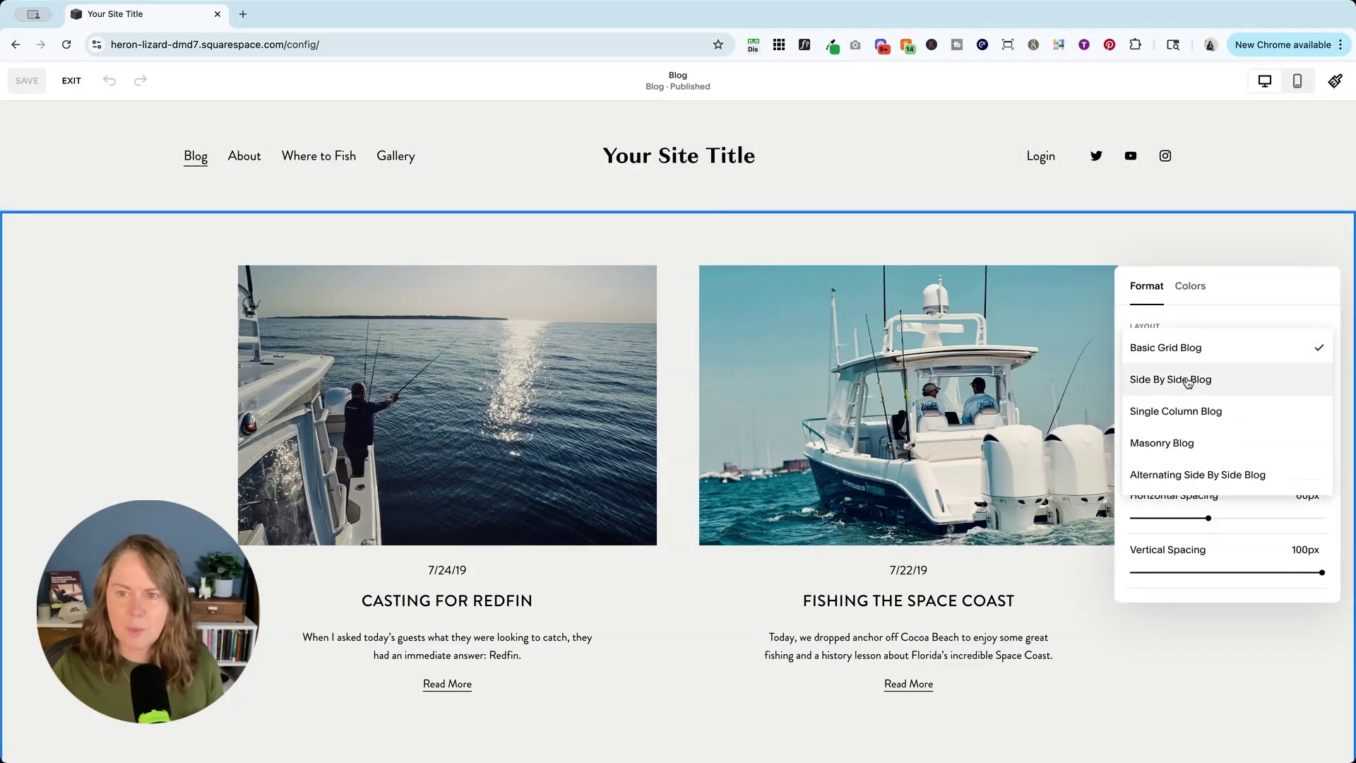
{"action": "left_click", "coordinate": [1189, 385]}
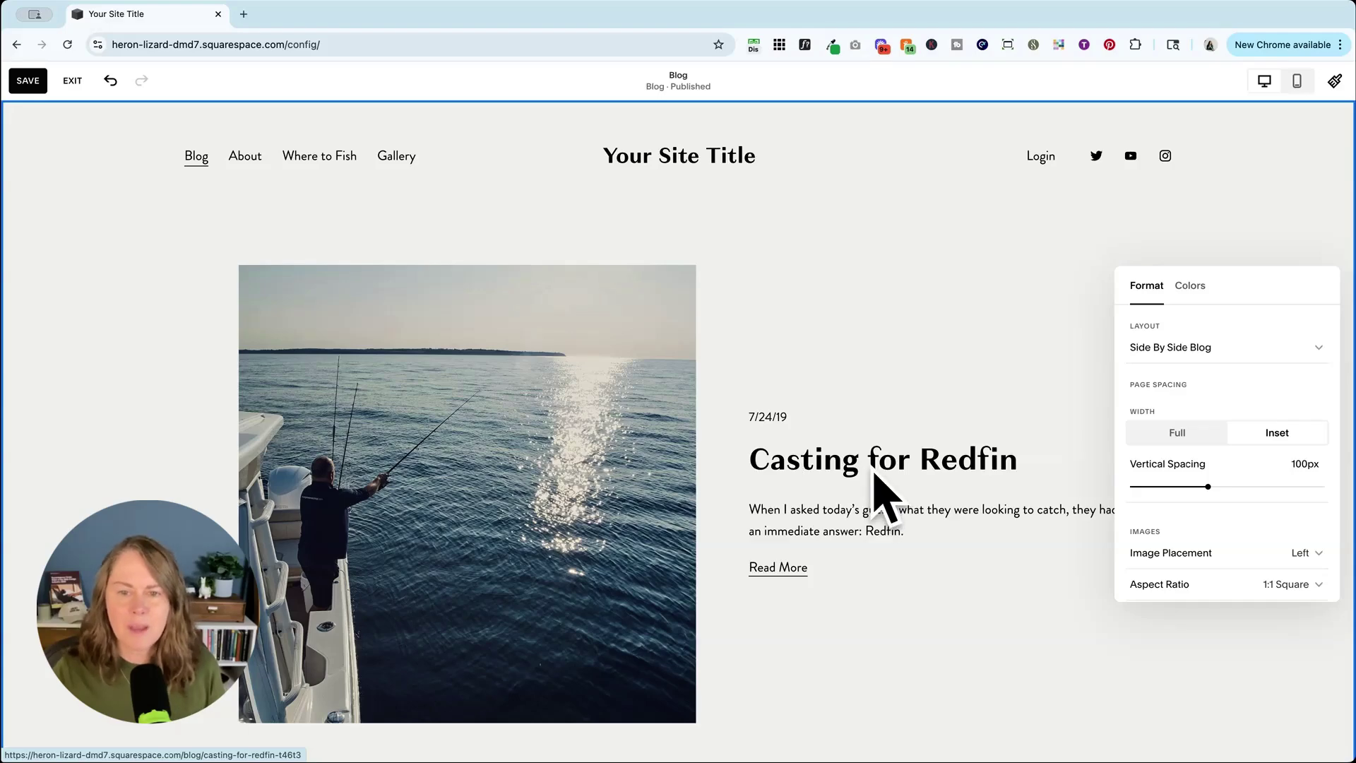
- In the Assign Styles font settings, try the Paragraph 2 size for the Blog: Side-by-Side title, then settle on Paragraph 1
{"action": "left_click", "coordinate": [1335, 80]}
{"action": "left_click", "coordinate": [1312, 357]}
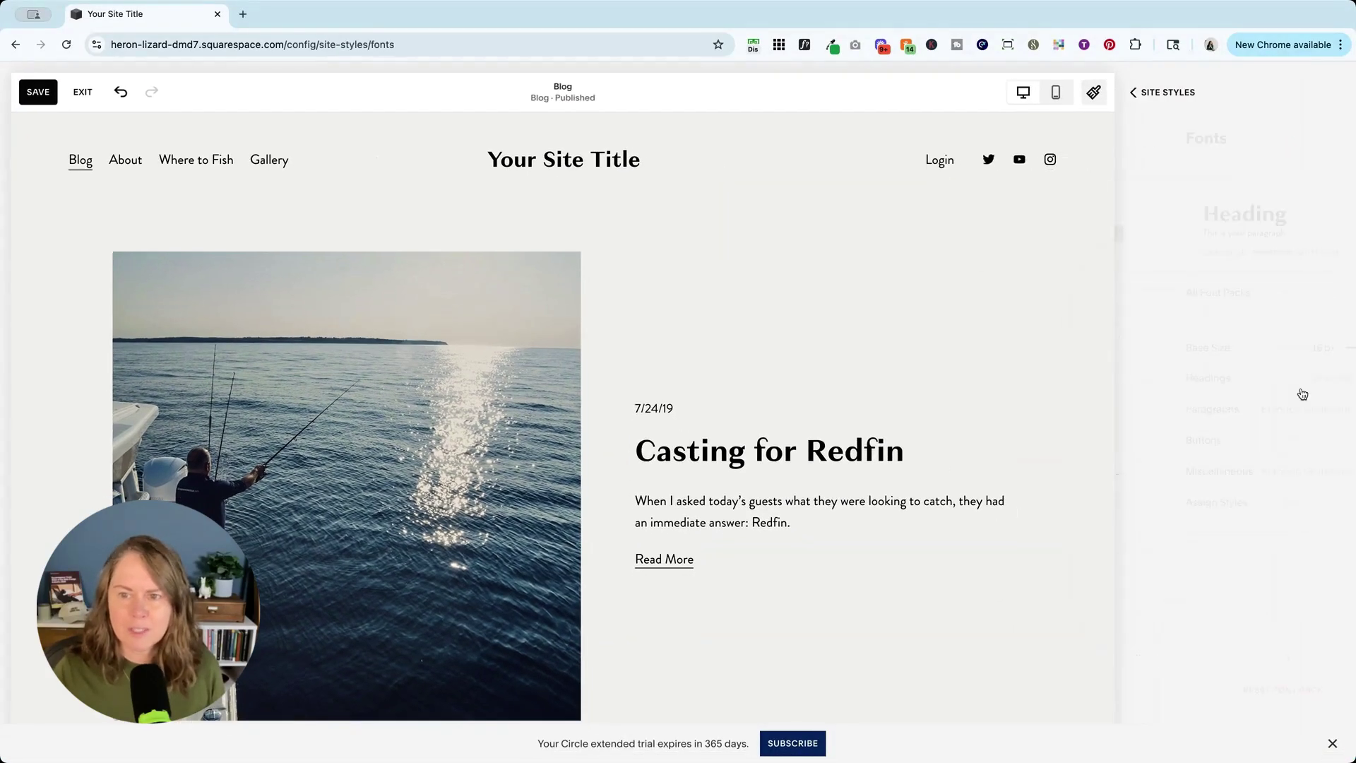
{"action": "left_click", "coordinate": [1212, 503]}
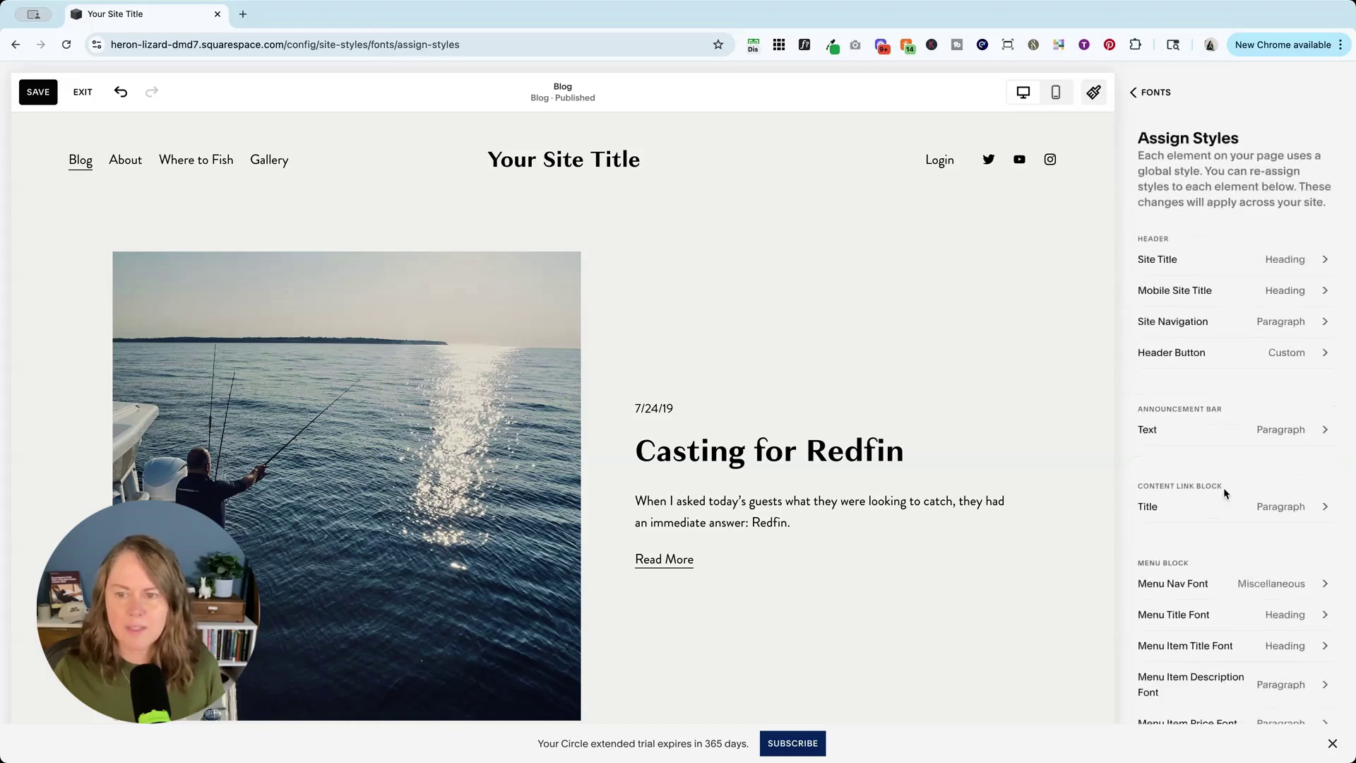
{"action": "scroll", "coordinate": [1224, 487], "scroll_direction": "down", "scroll_amount": 5}
{"action": "scroll", "coordinate": [1225, 494], "scroll_direction": "down", "scroll_amount": 8}
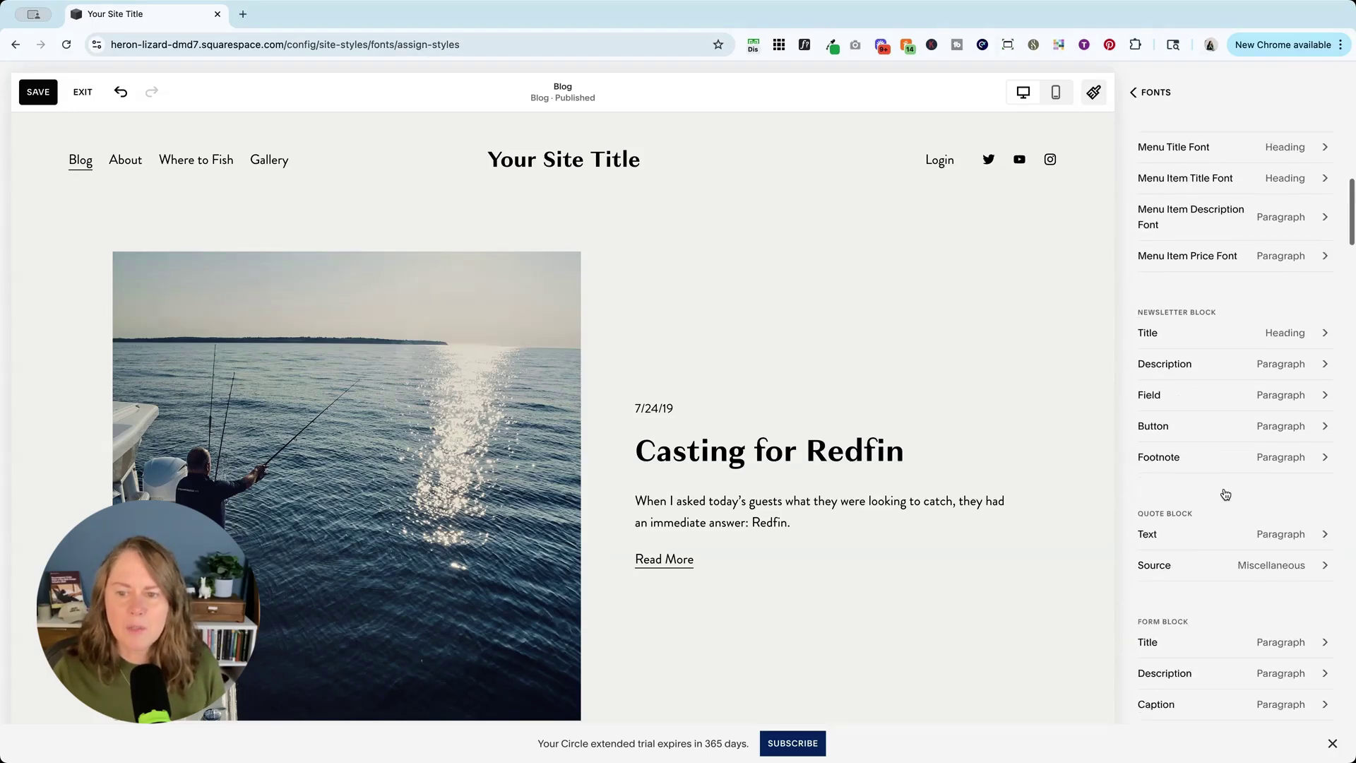
{"action": "scroll", "coordinate": [1226, 494], "scroll_direction": "down", "scroll_amount": 6}
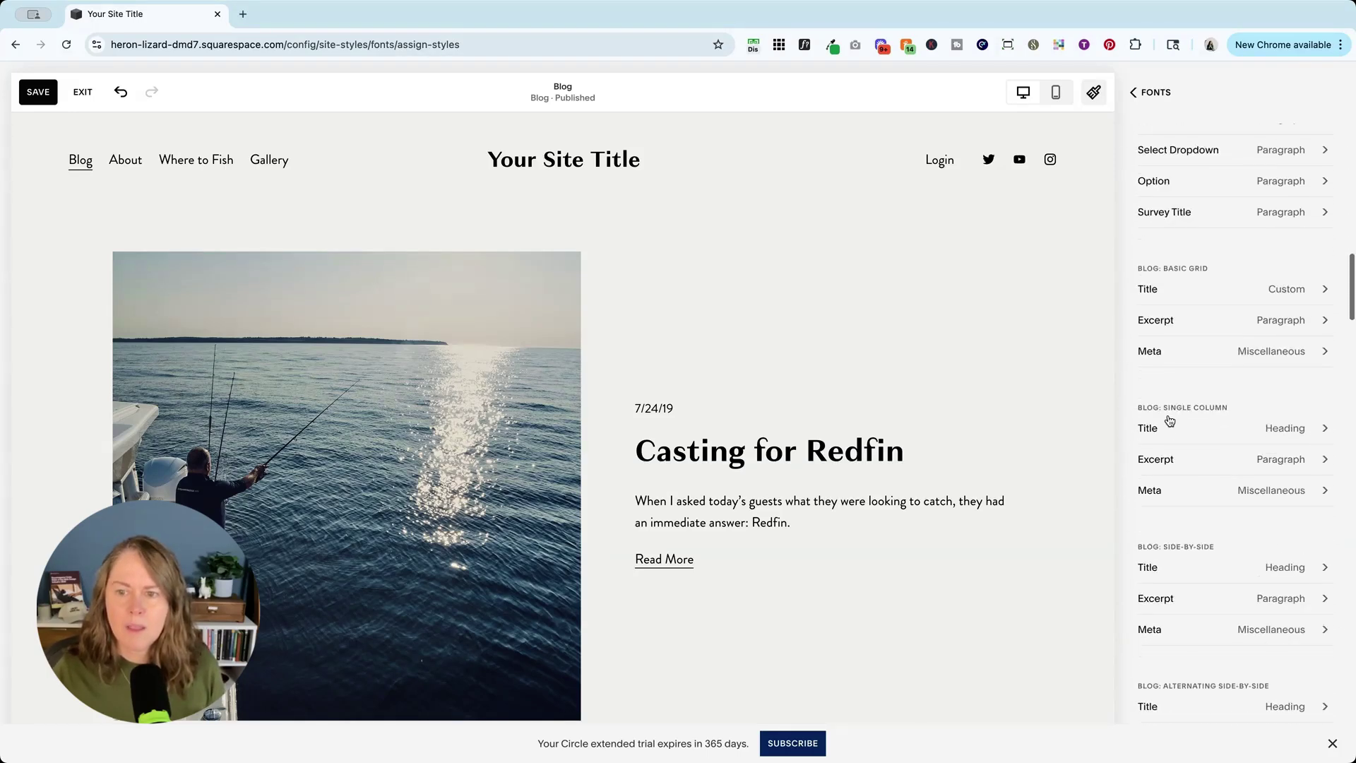
{"action": "left_click", "coordinate": [1267, 432]}
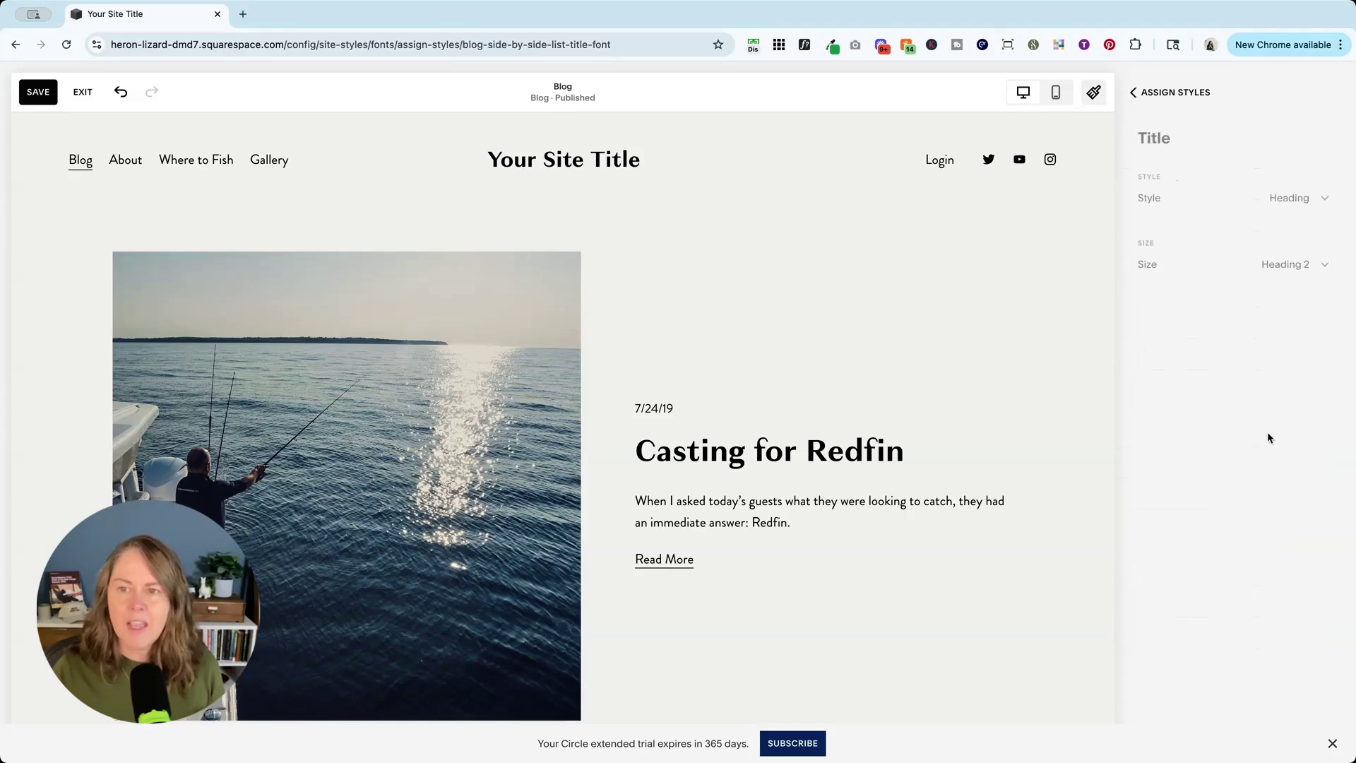
{"action": "left_click", "coordinate": [1247, 262]}
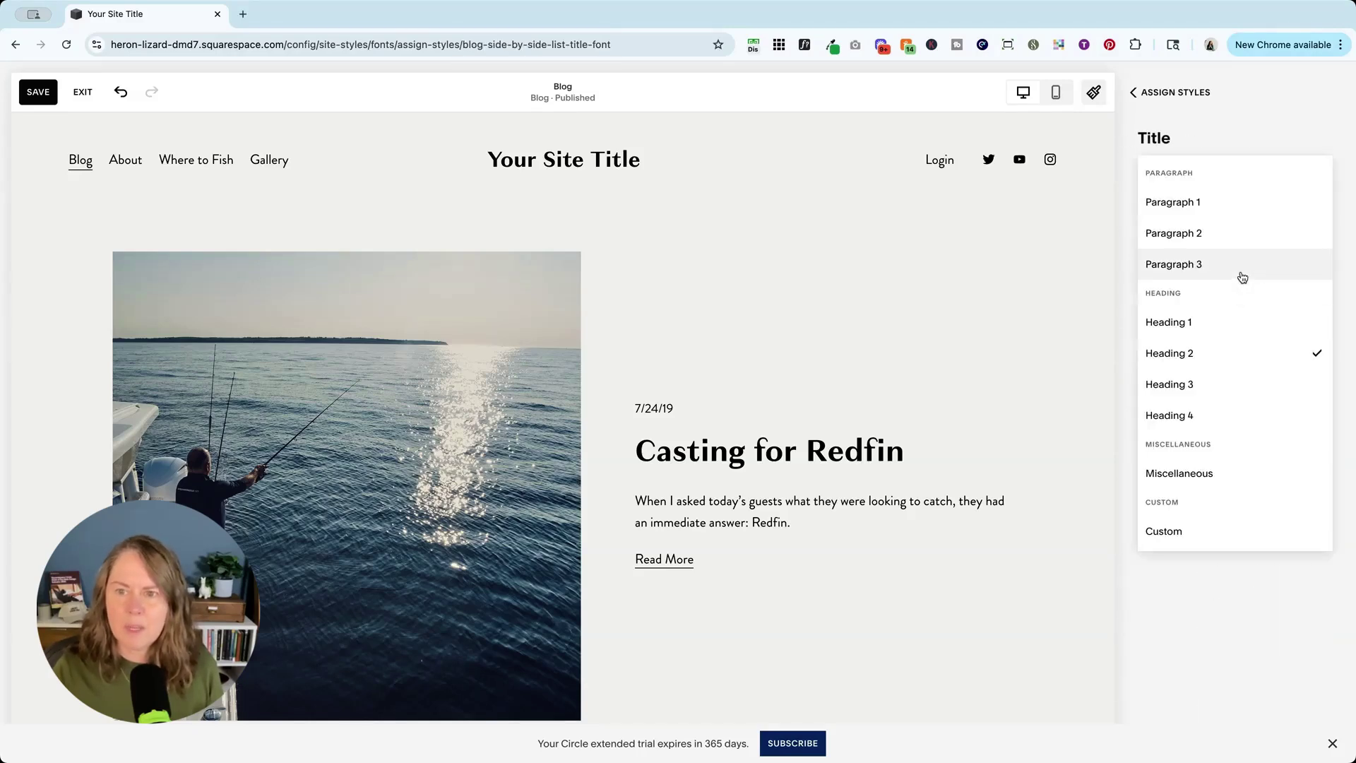
{"action": "left_click", "coordinate": [1236, 233]}
{"action": "left_click", "coordinate": [1240, 263]}
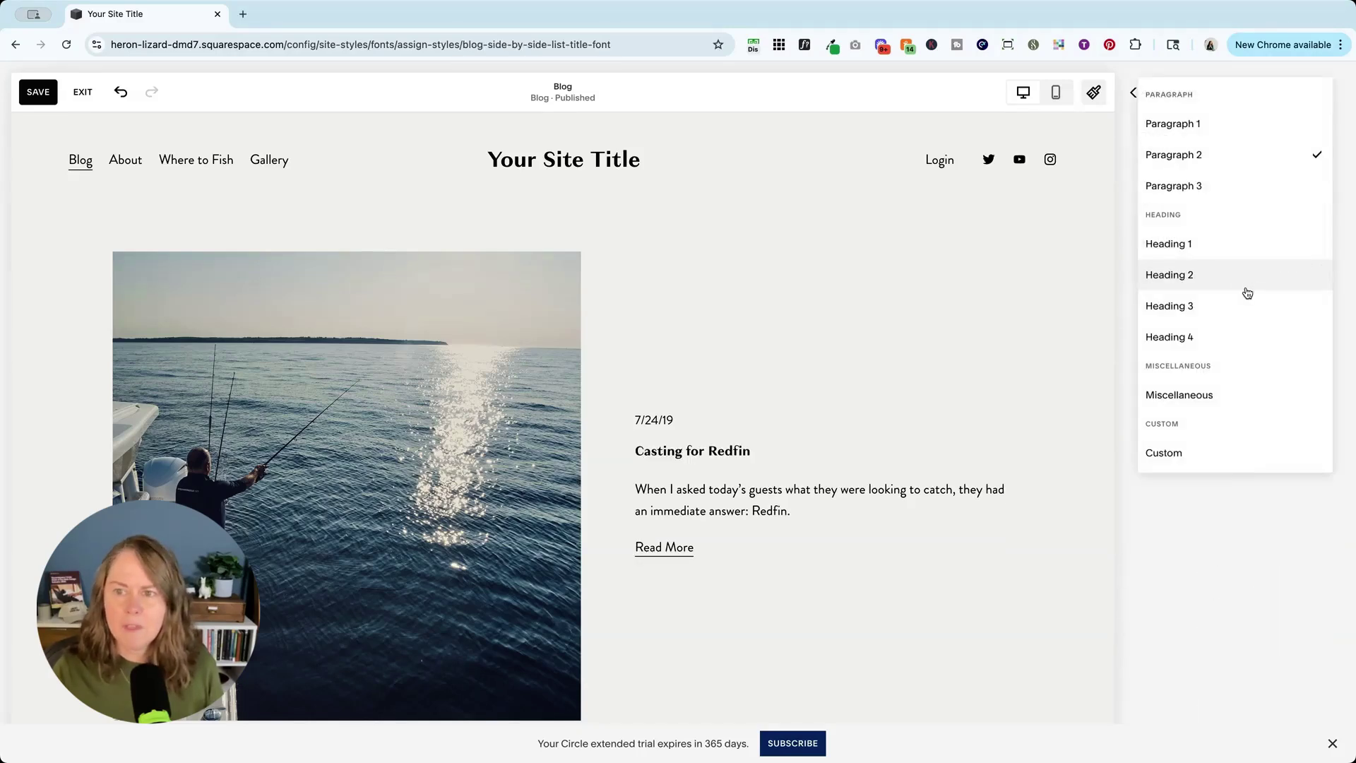
{"action": "left_click", "coordinate": [1203, 125]}
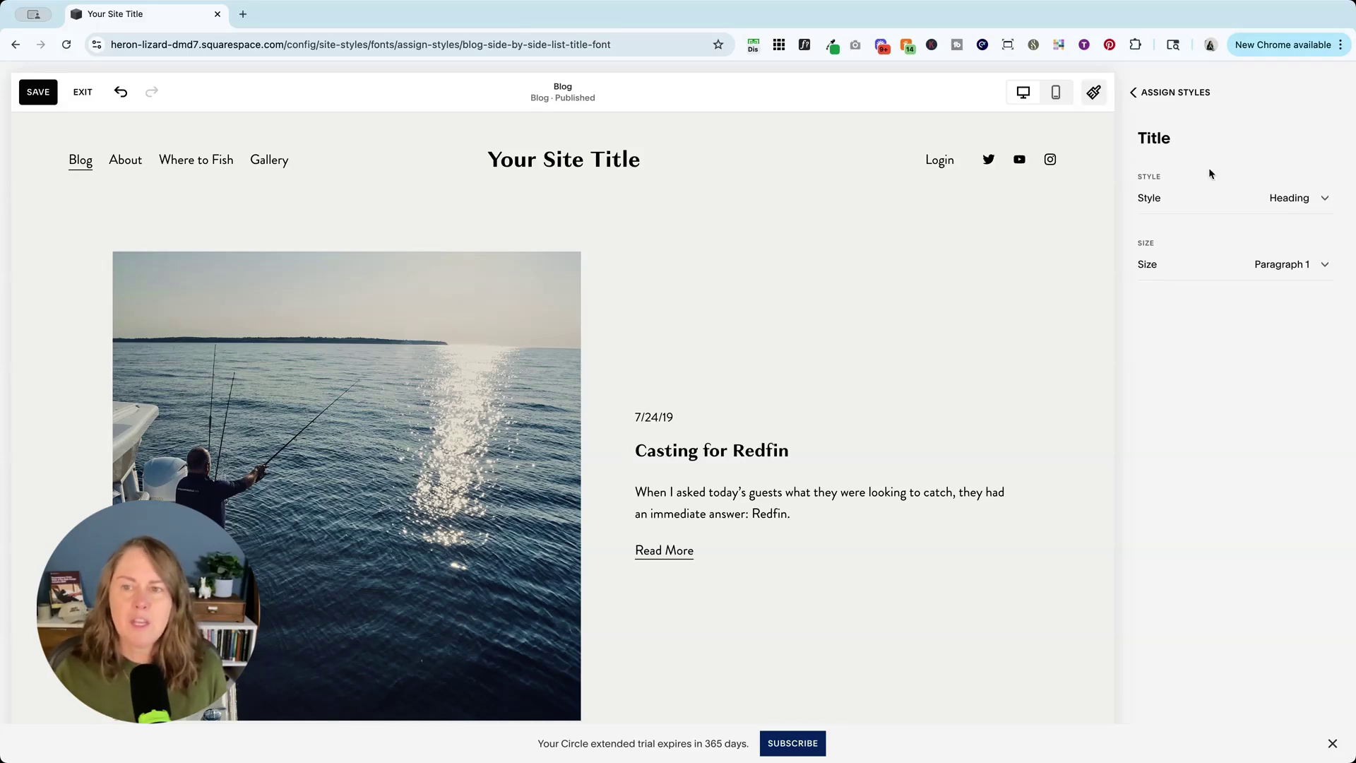
- Return to the Assign Styles list, review the title entries for the blog layouts, and save the changes
{"action": "scroll", "coordinate": [1166, 254], "scroll_direction": "down", "scroll_amount": 1}
{"action": "left_click", "coordinate": [1160, 99]}
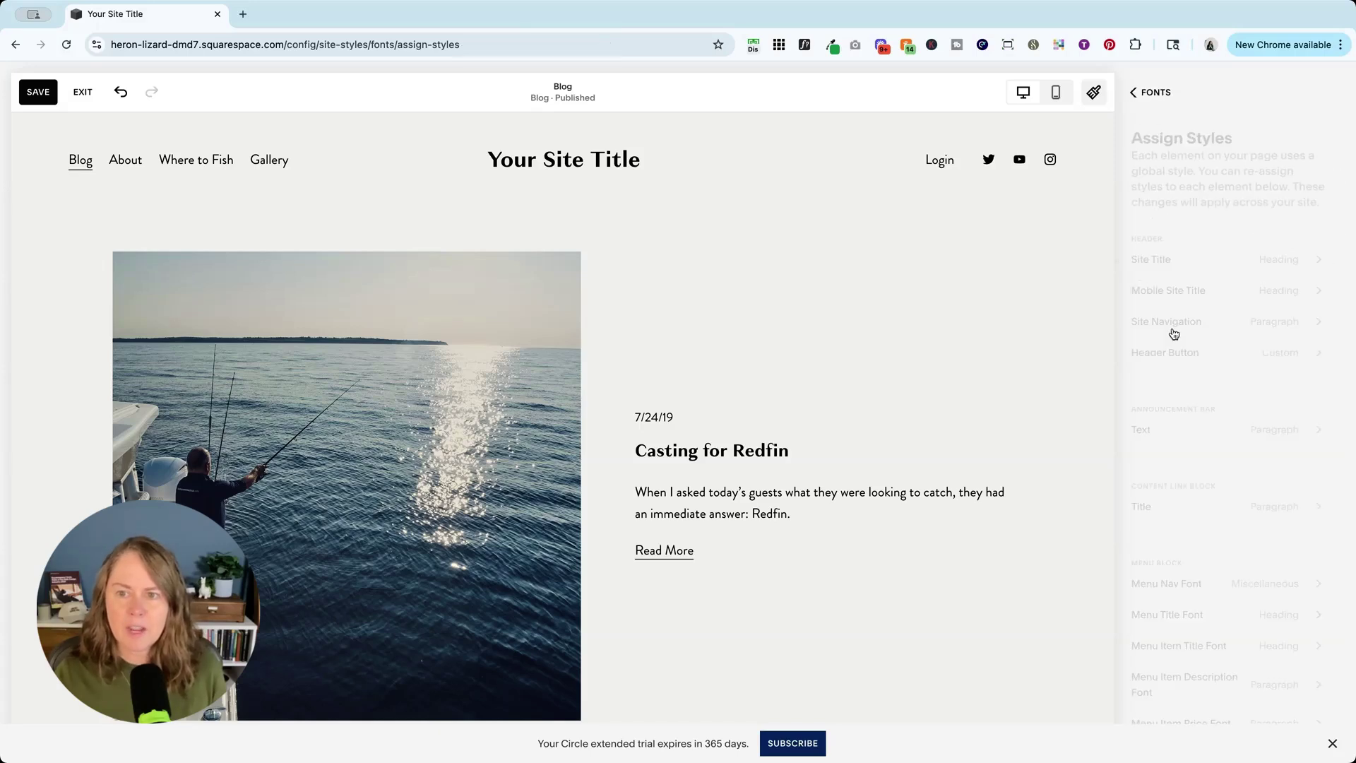
{"action": "scroll", "coordinate": [1192, 464], "scroll_direction": "down", "scroll_amount": 6}
{"action": "scroll", "coordinate": [1196, 487], "scroll_direction": "down", "scroll_amount": 7}
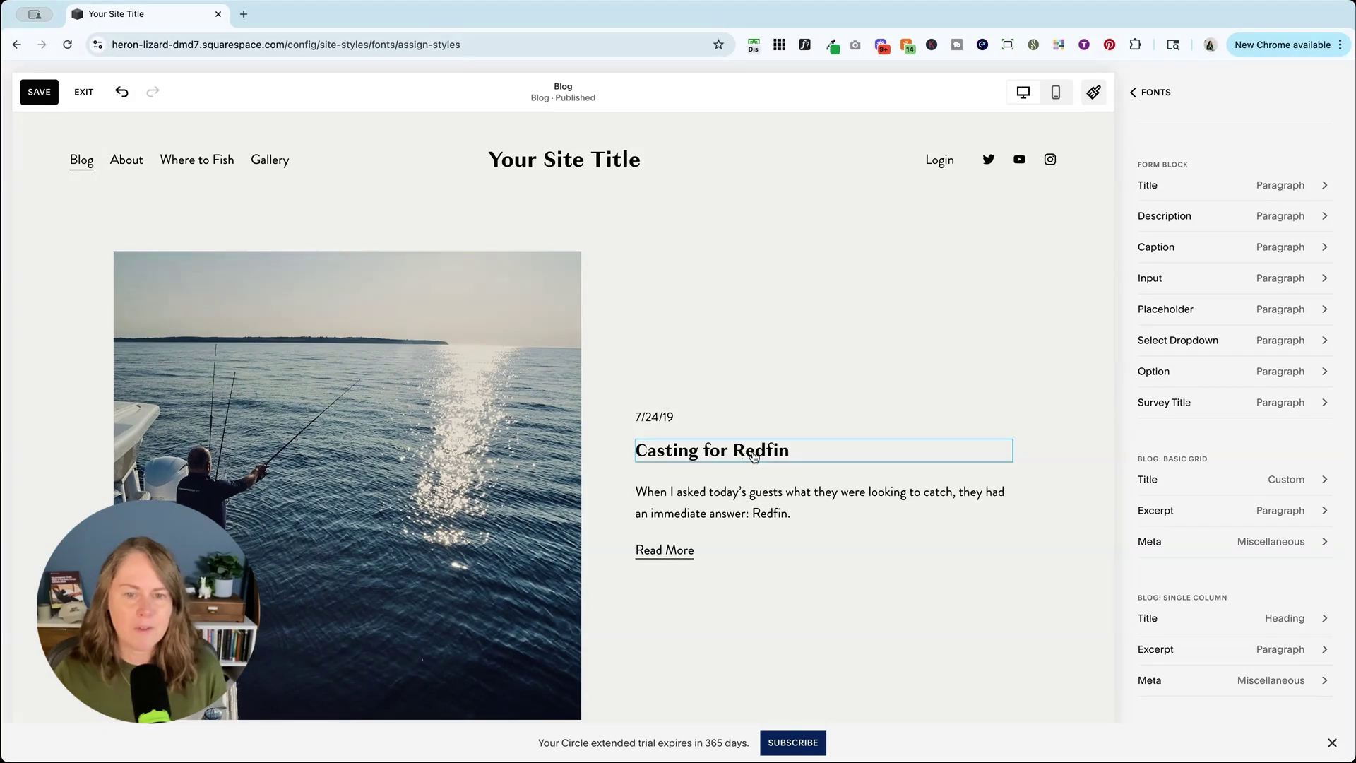
{"action": "scroll", "coordinate": [1194, 512], "scroll_direction": "down", "scroll_amount": 3}
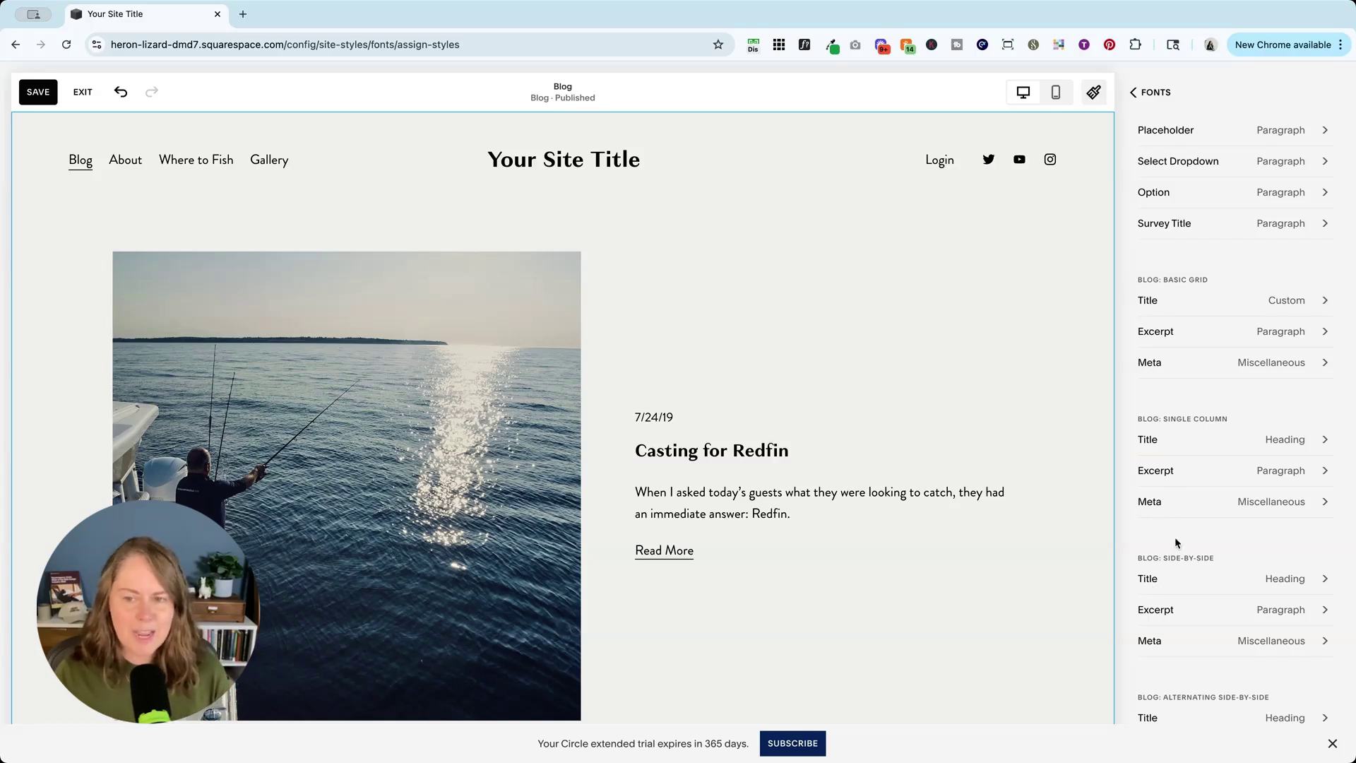
{"action": "left_click", "coordinate": [39, 93]}
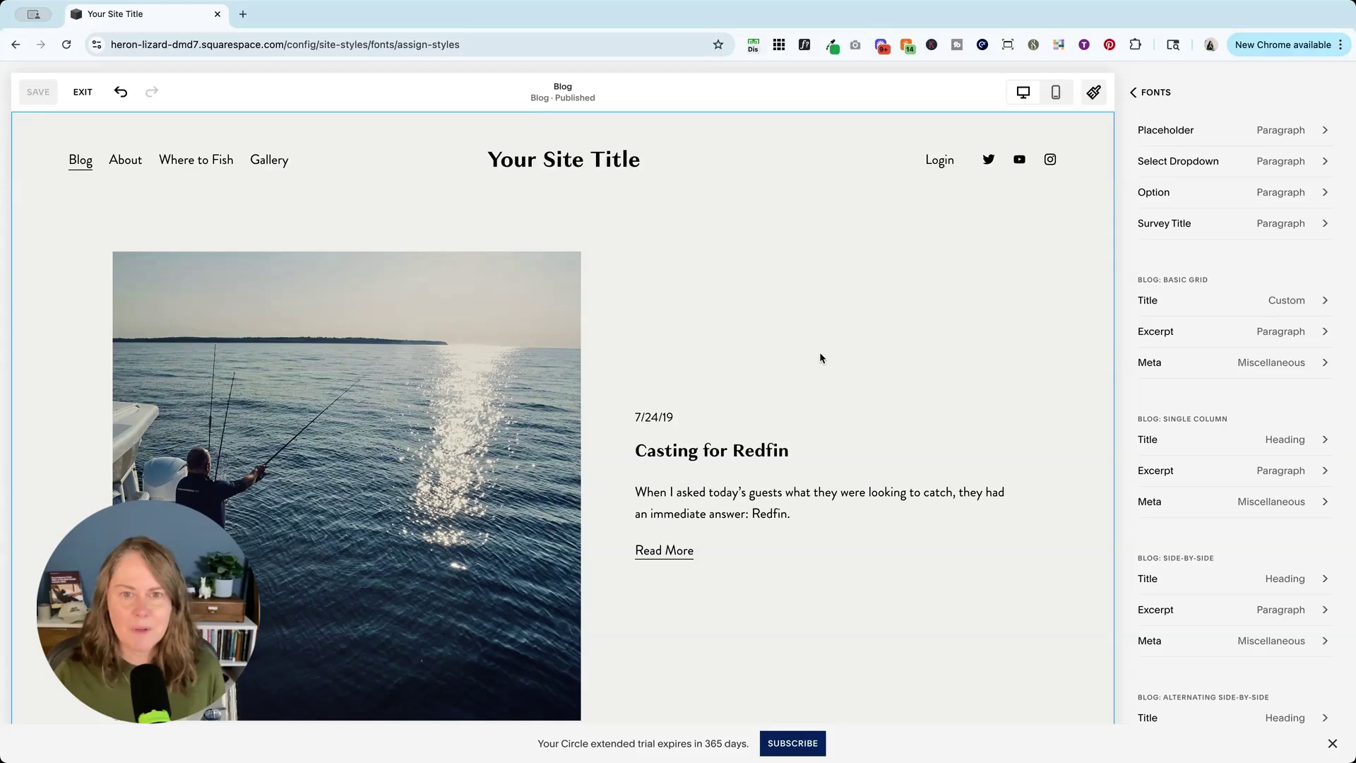